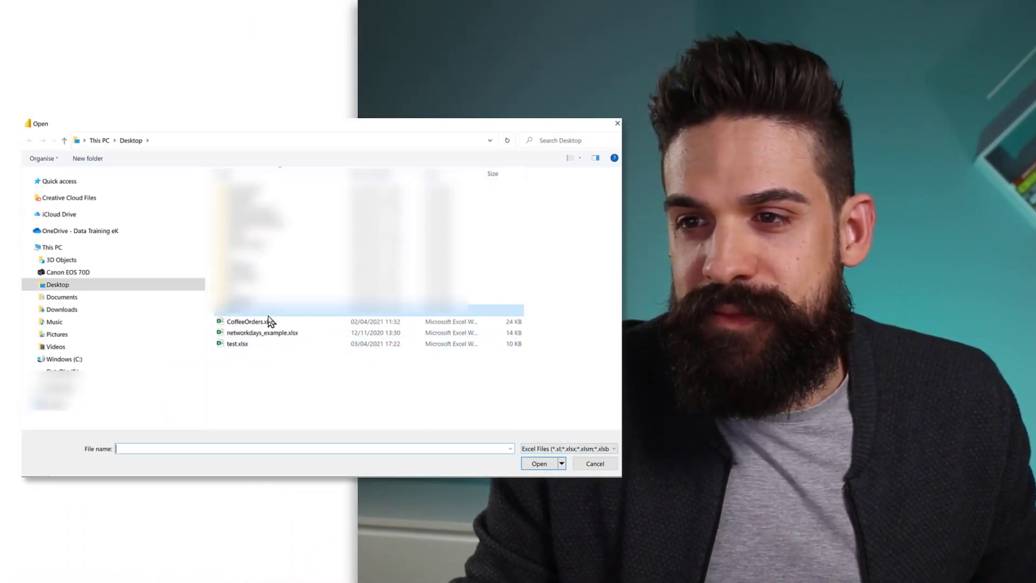
Open the CoffeeOrders.xlsx workbook so its sheets appear in the Navigator
click(268, 324)
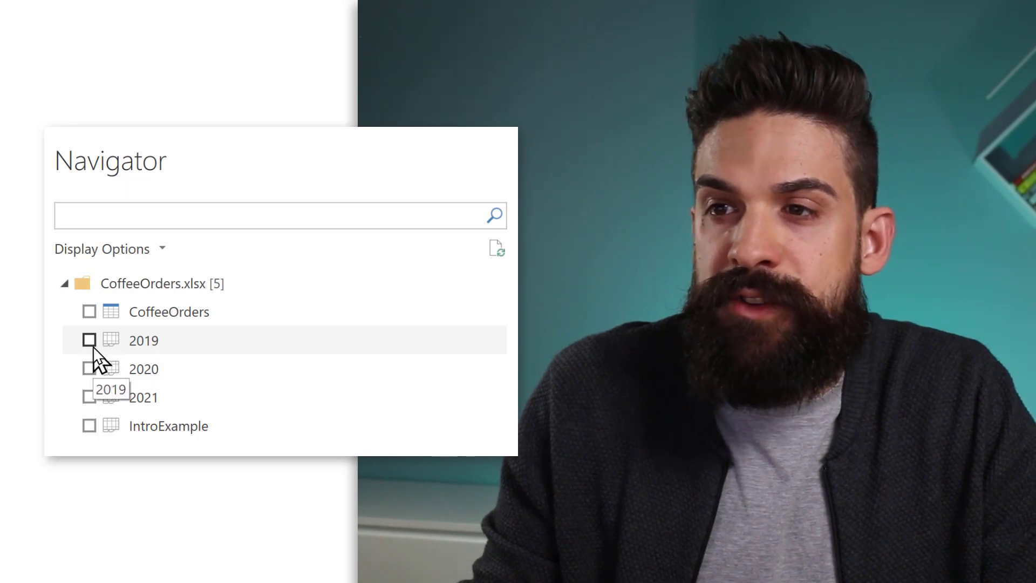
Select the 2019 sheet in the Navigator for transformation
click(91, 344)
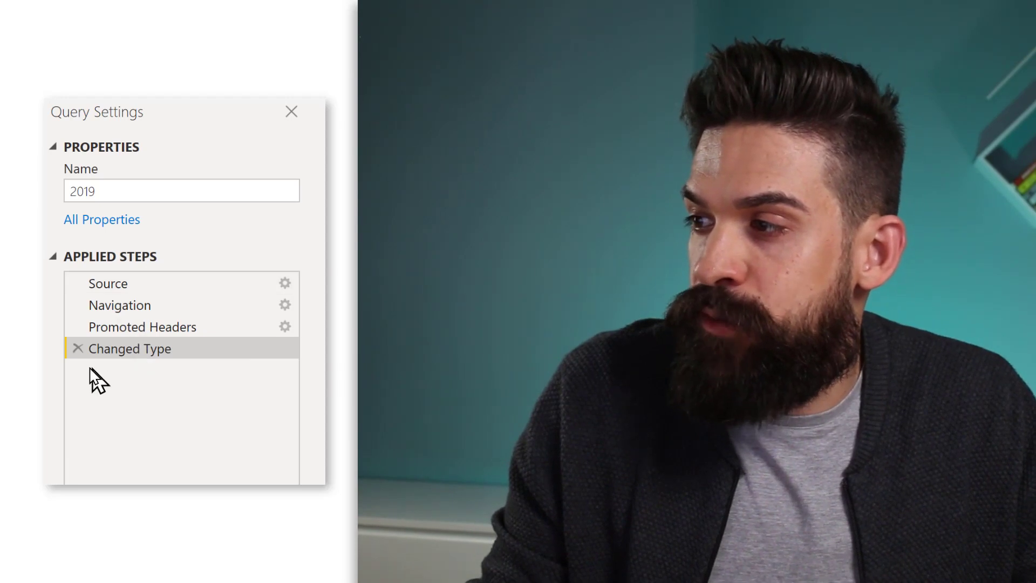
Delete Changed Type and Promoted Headers, remove the top 3 rows, and promote the first row to headers
click(79, 348)
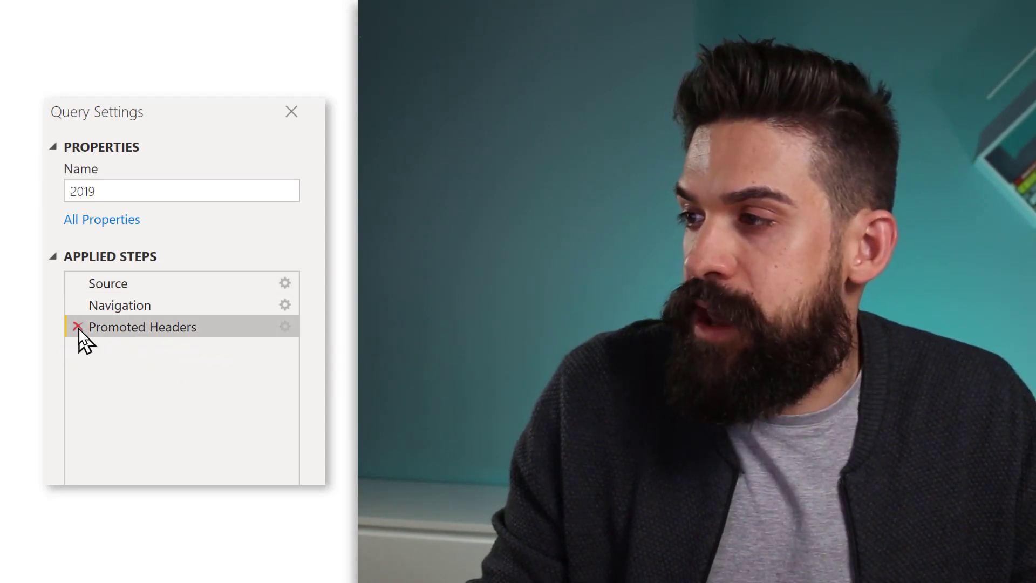
click(78, 327)
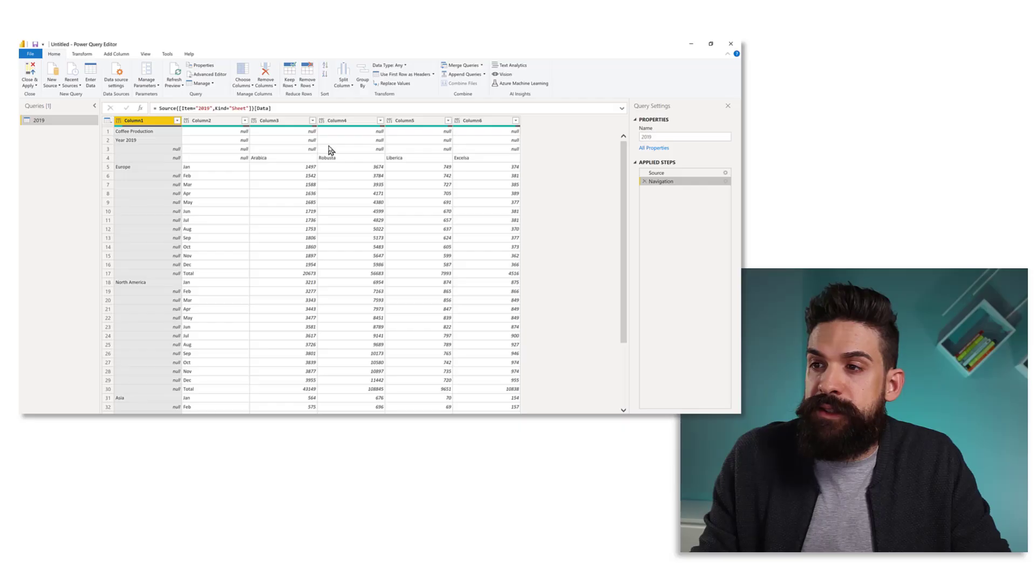
click(307, 81)
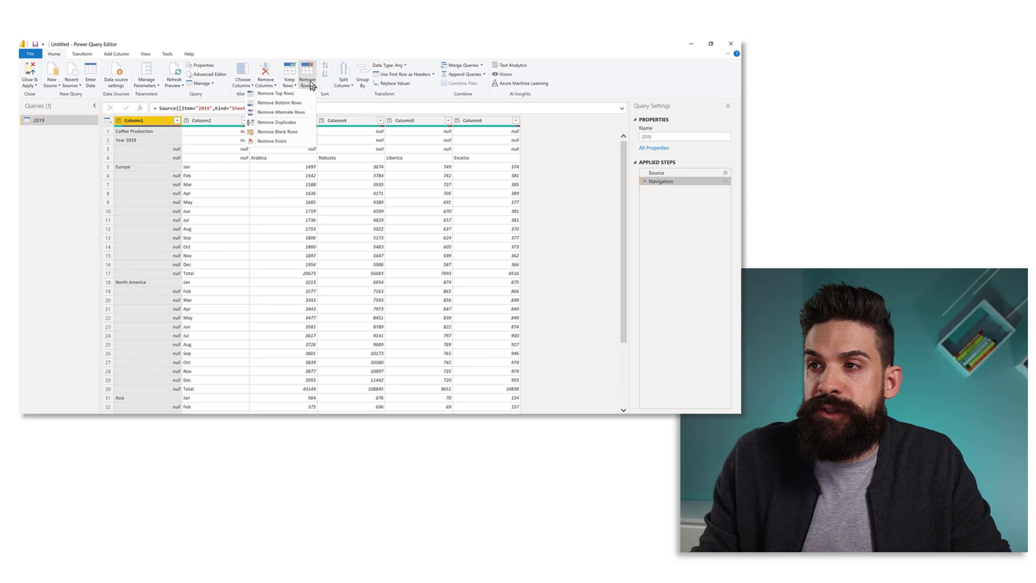
click(275, 96)
click(471, 264)
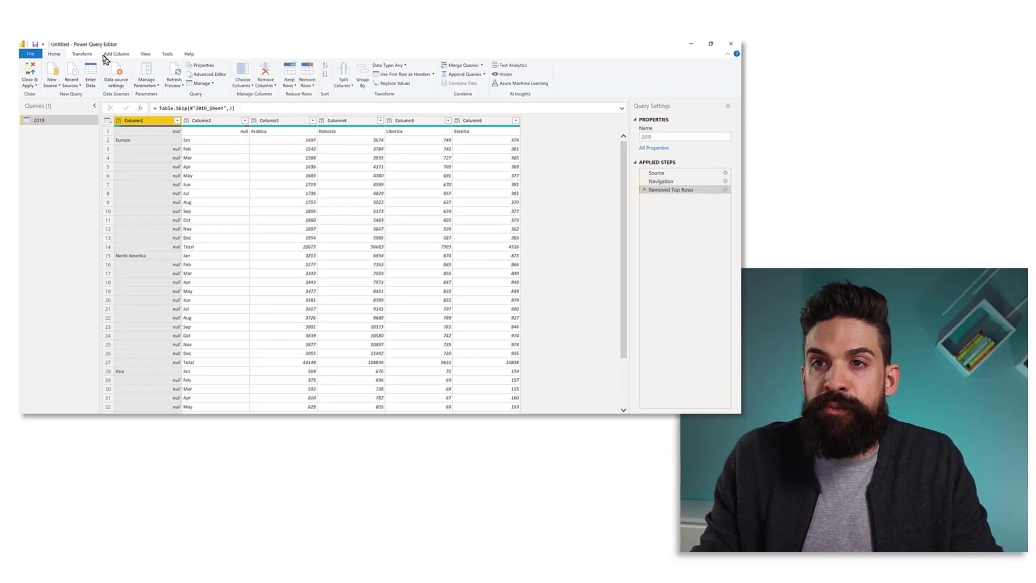
click(82, 54)
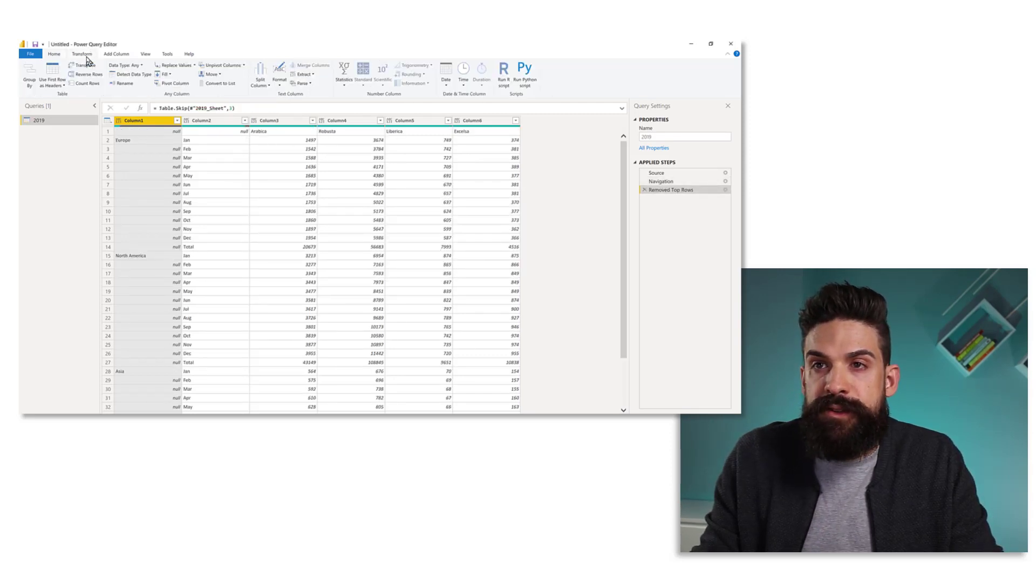
click(53, 73)
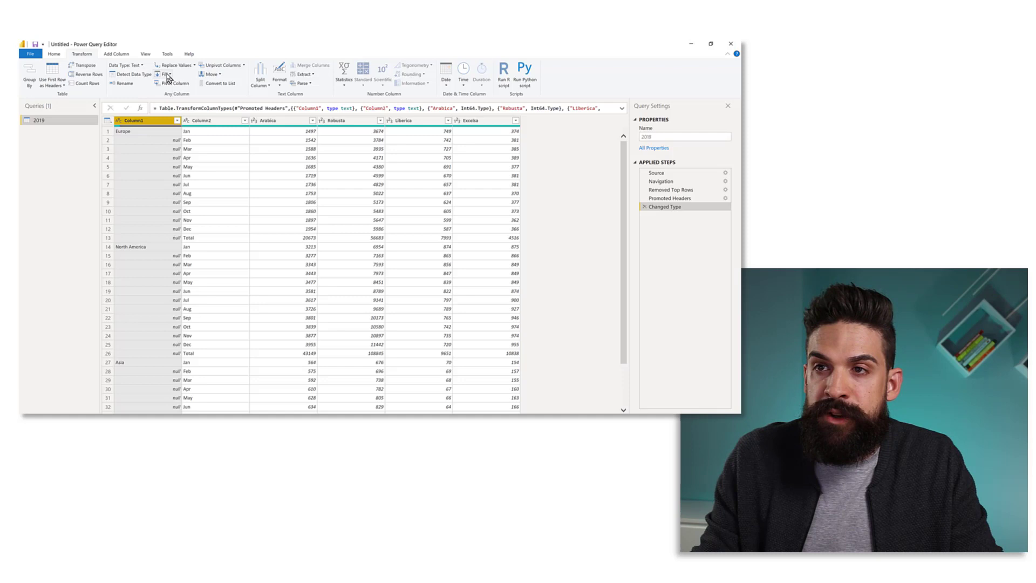
Fill Column1 down, then rename Column1 to Region and Column2 to Month
click(155, 84)
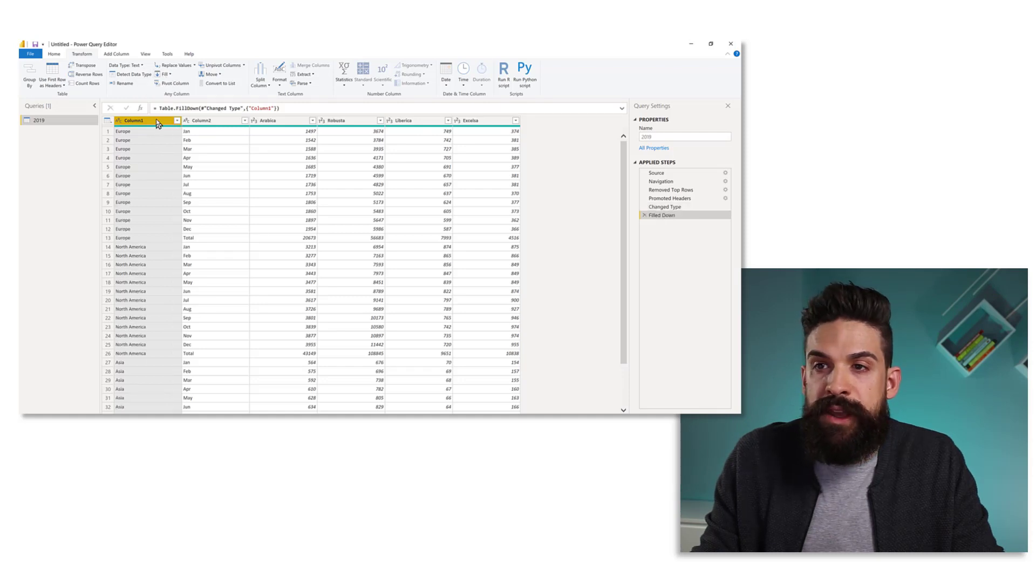
double_click(158, 121)
text(Region)
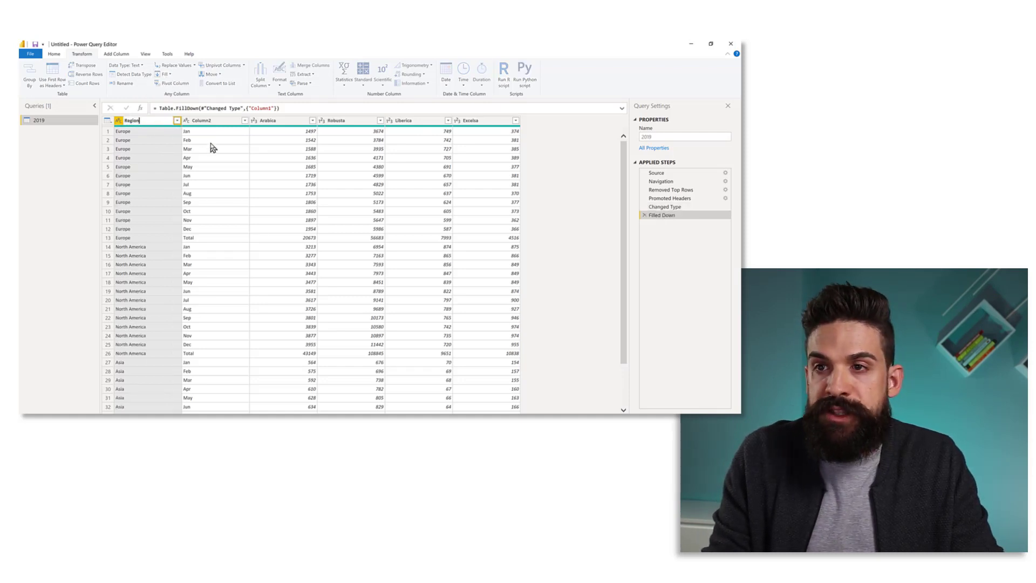
key(Return)
double_click(225, 122)
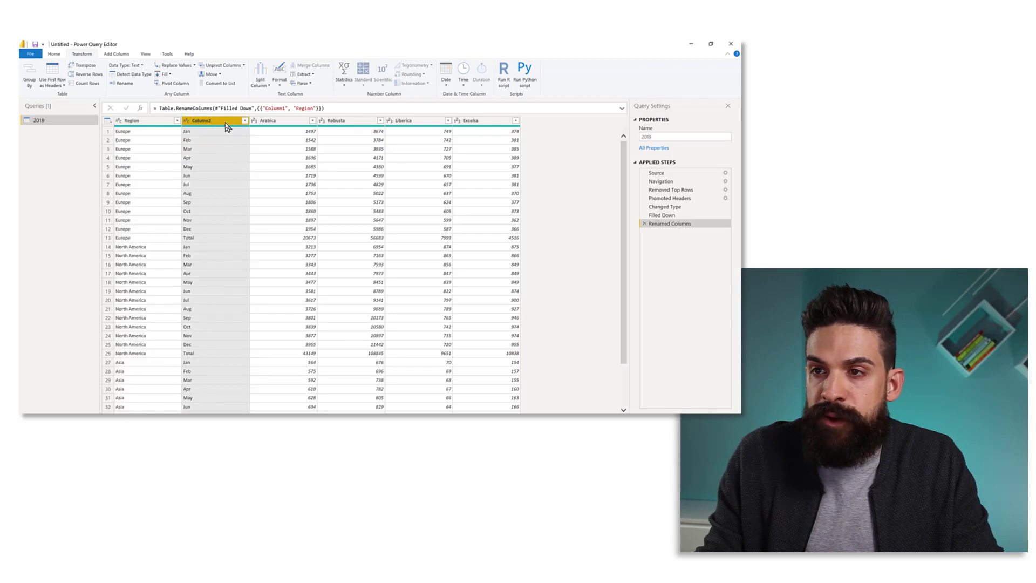
text(Month)
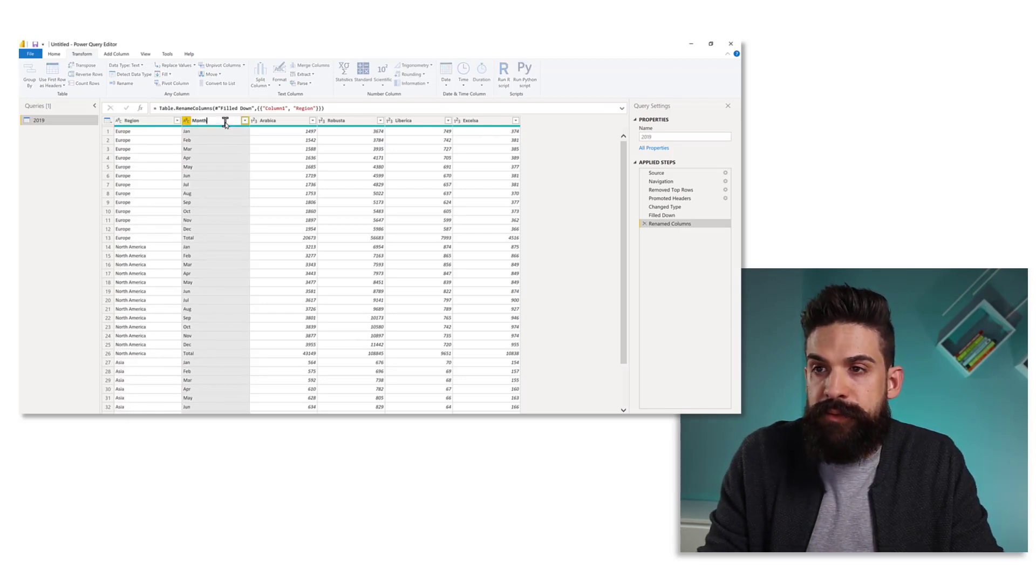
key(Return)
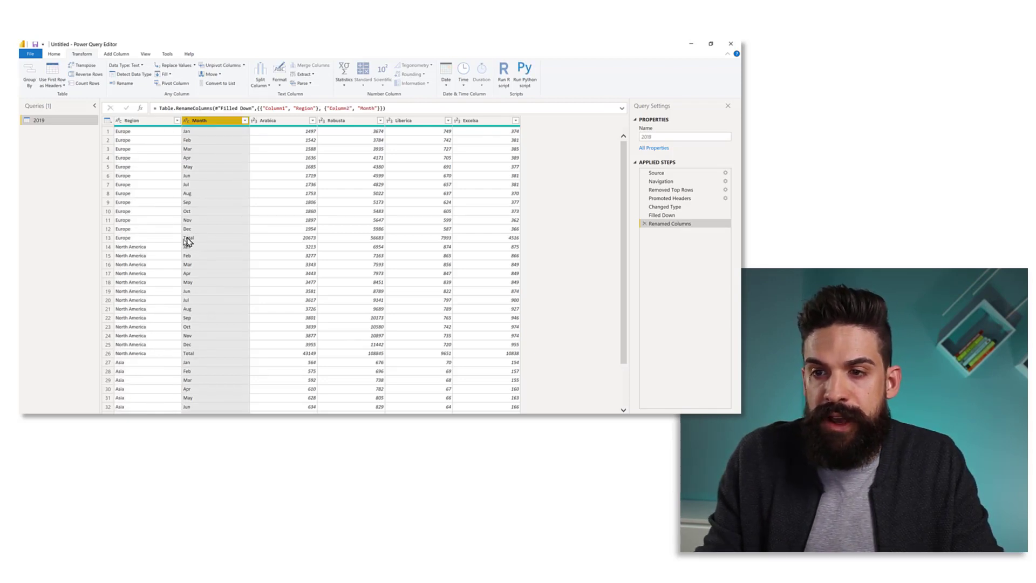
Filter the Total rows out of Month, then select the Region and Month columns
click(245, 121)
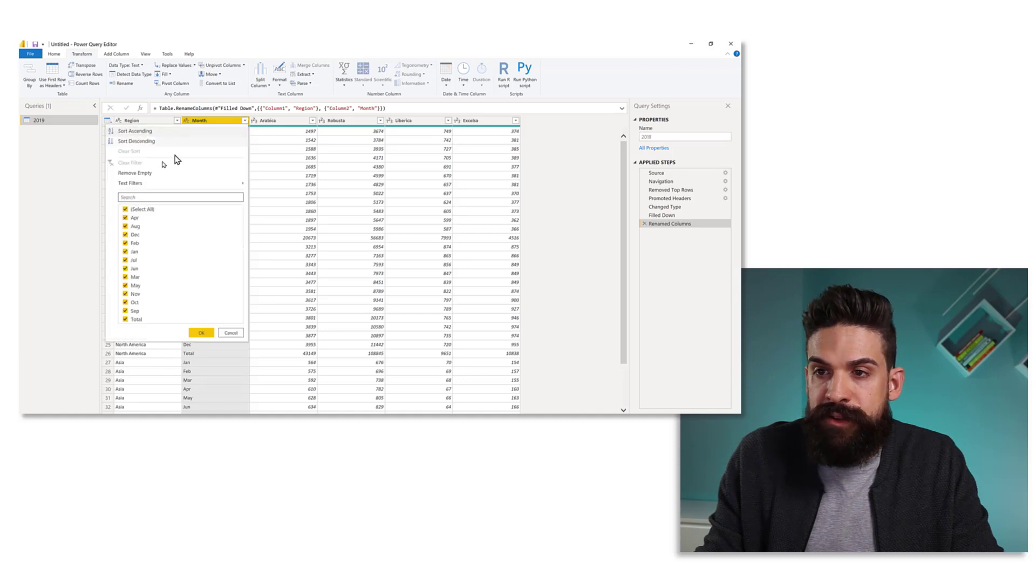
click(127, 319)
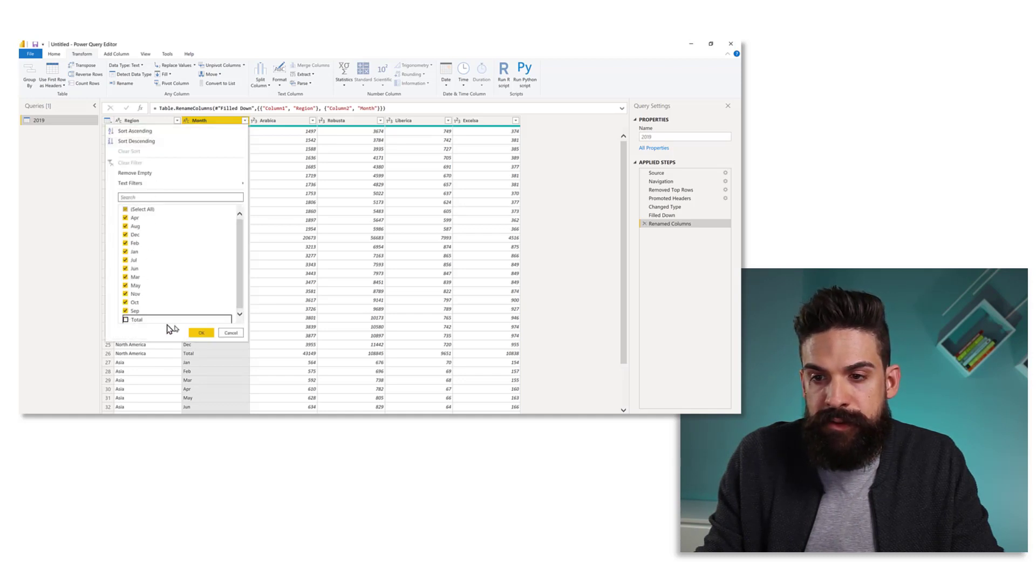
click(203, 332)
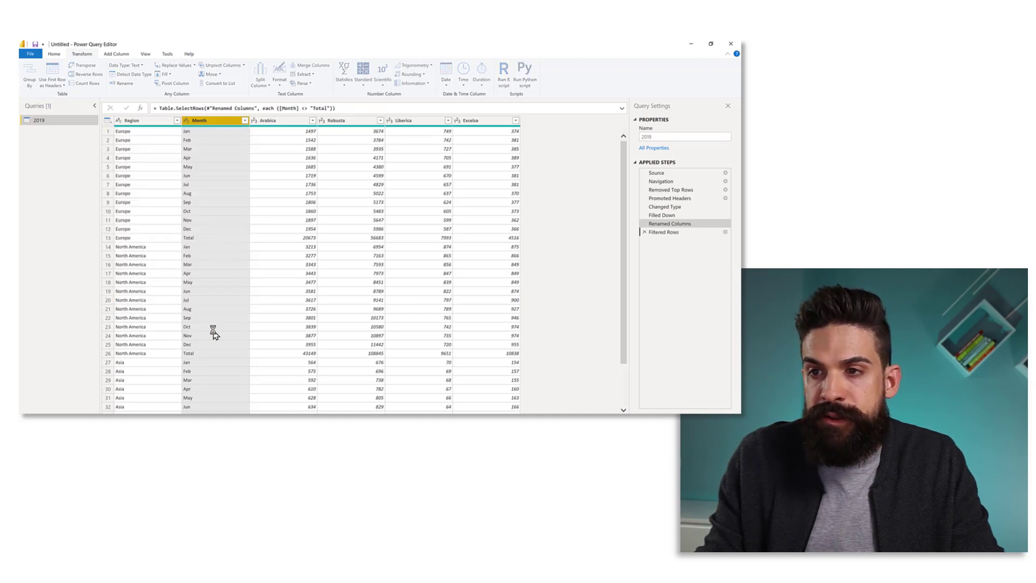
click(139, 121)
ctrl+click(221, 121)
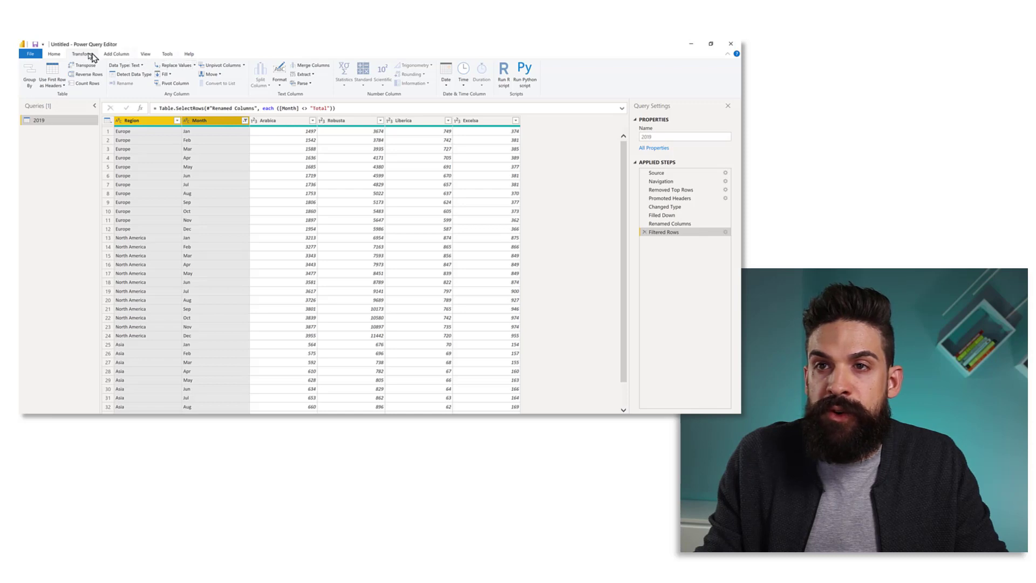
Unpivot all columns except Region and Month, renaming Attribute to BeanType and Value to ProductionAmount
click(244, 66)
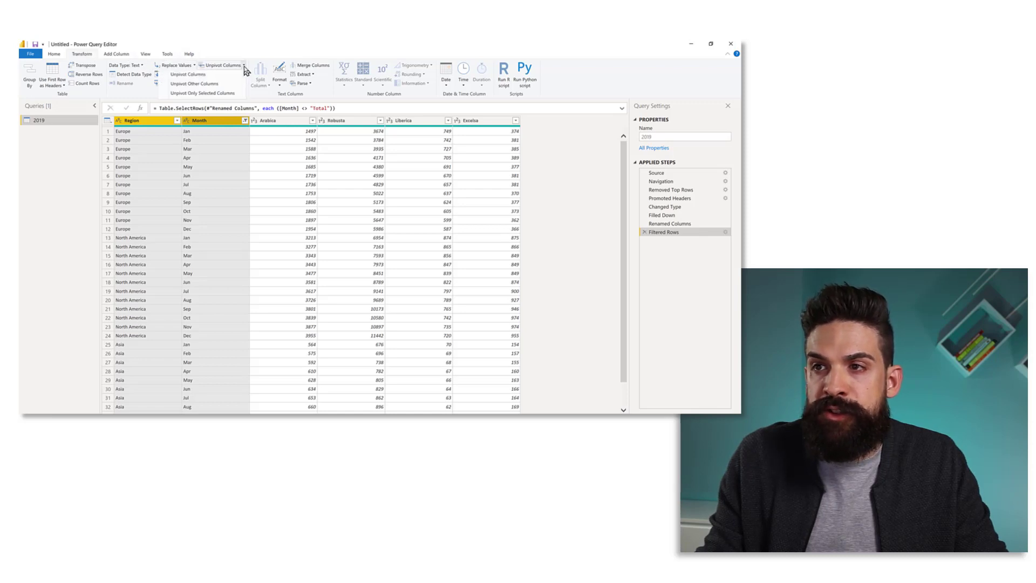
click(208, 84)
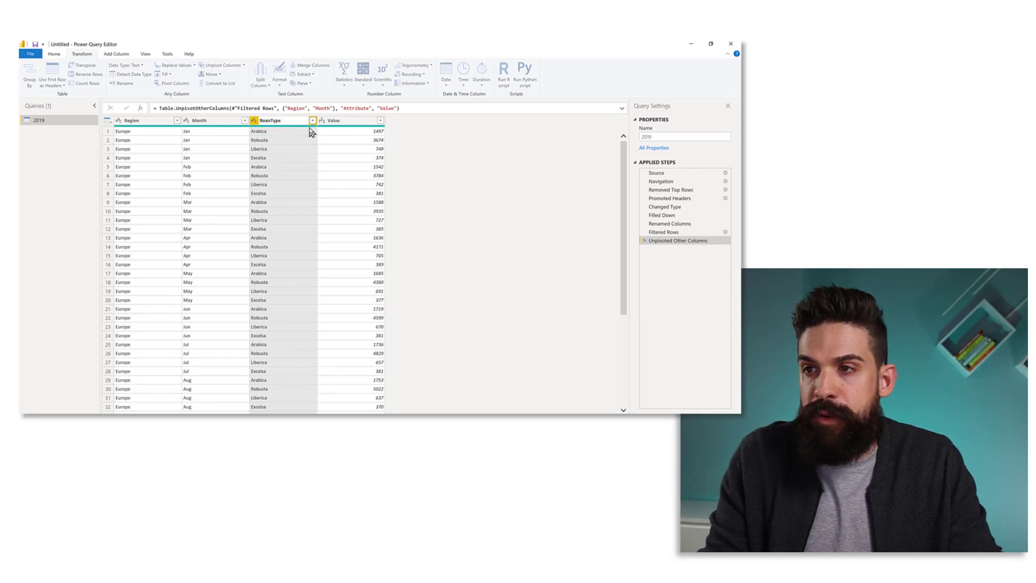
text(BeanType)
key(Return)
click(355, 122)
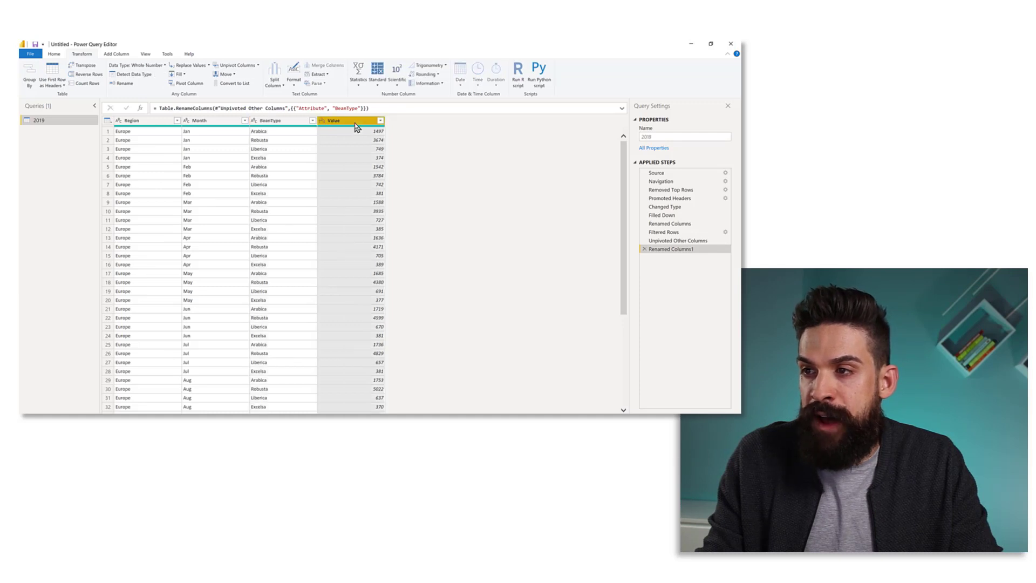
double_click(355, 123)
text(ProductionAmount)
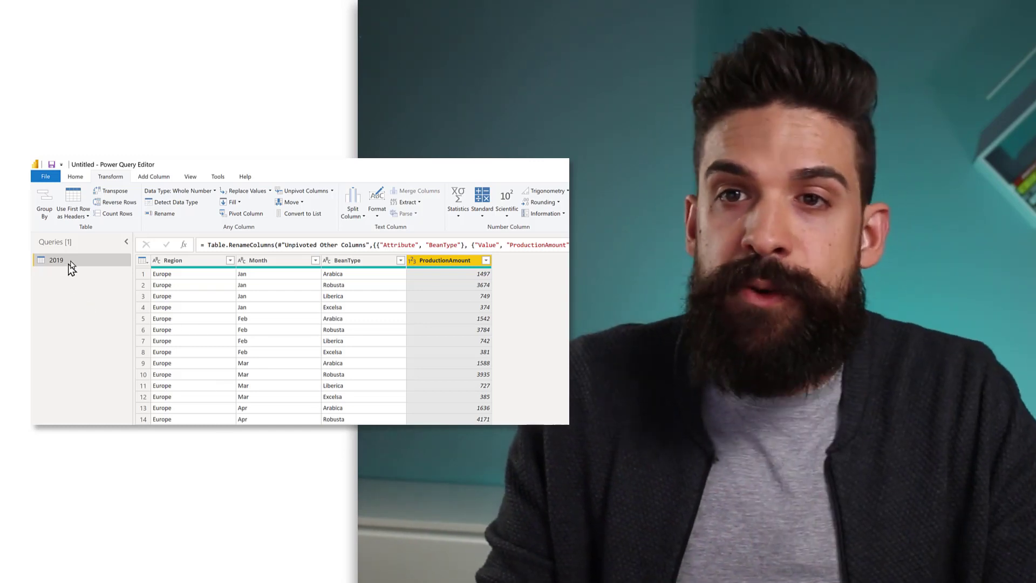
Duplicate the 2019 query as 2019 (2) and delete its nine steps from Renamed Columns1 back to Navigation
right_click(72, 263)
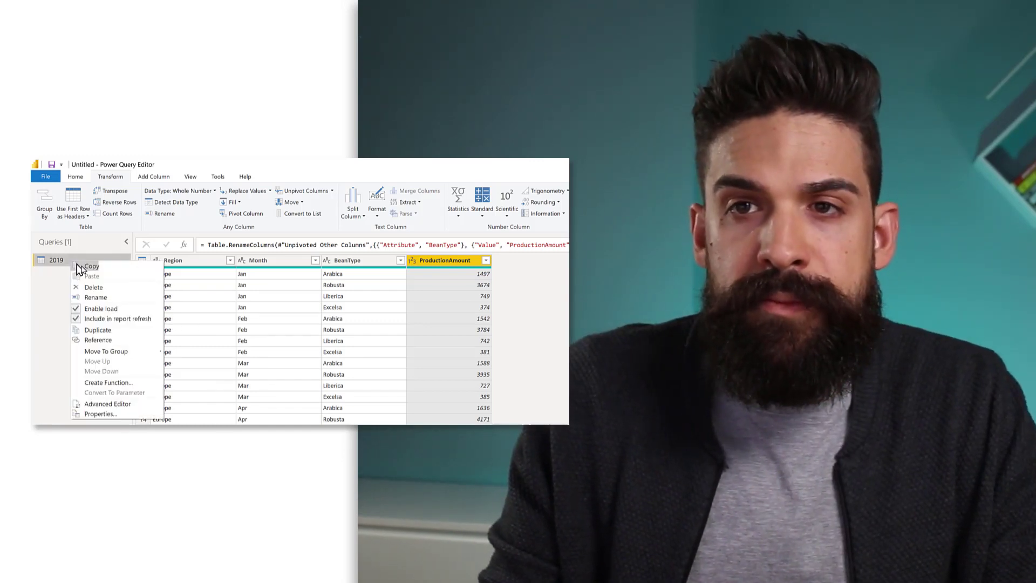
click(102, 330)
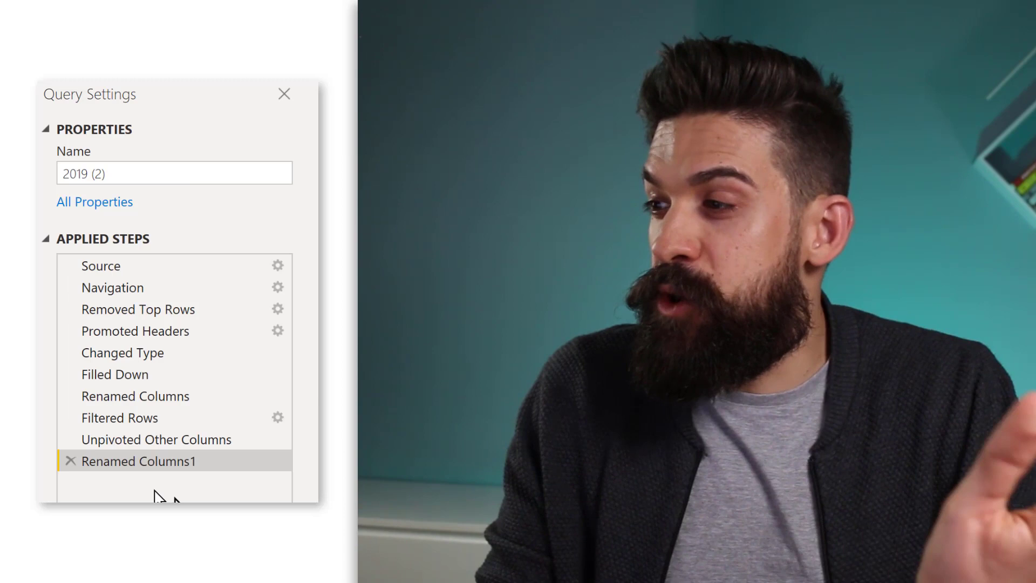
click(71, 460)
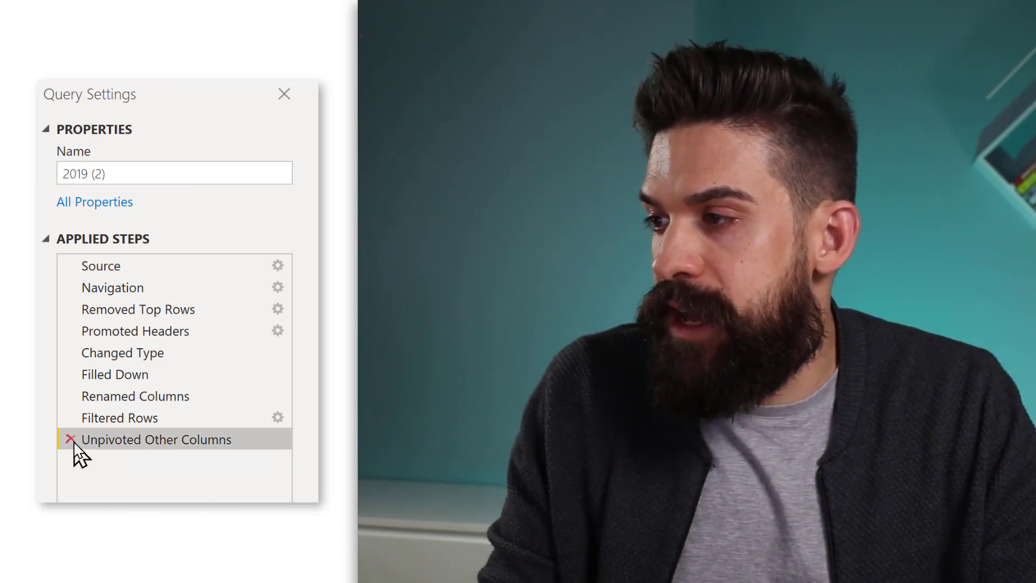
click(71, 439)
click(71, 418)
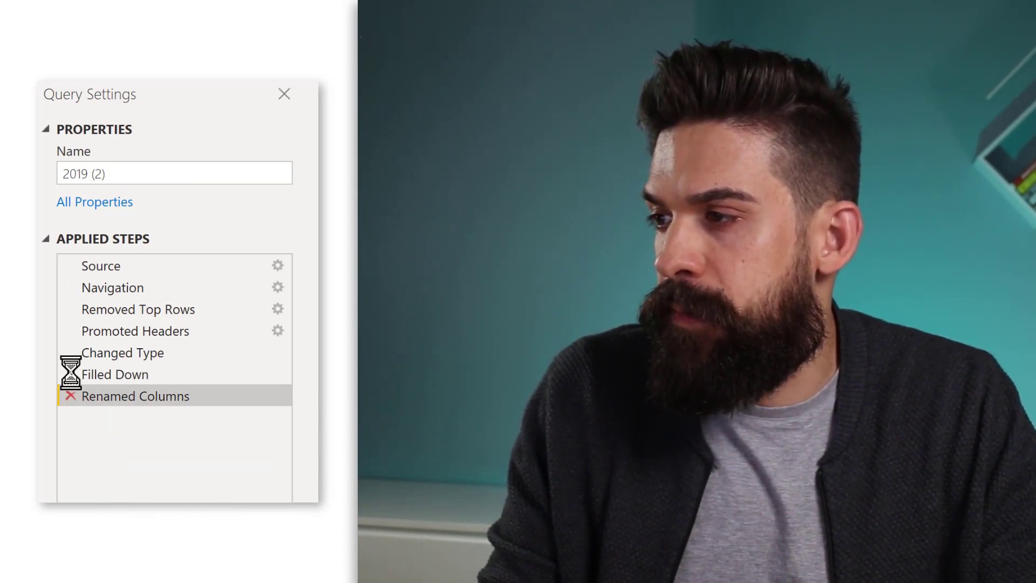
click(70, 396)
click(71, 375)
click(71, 353)
click(70, 330)
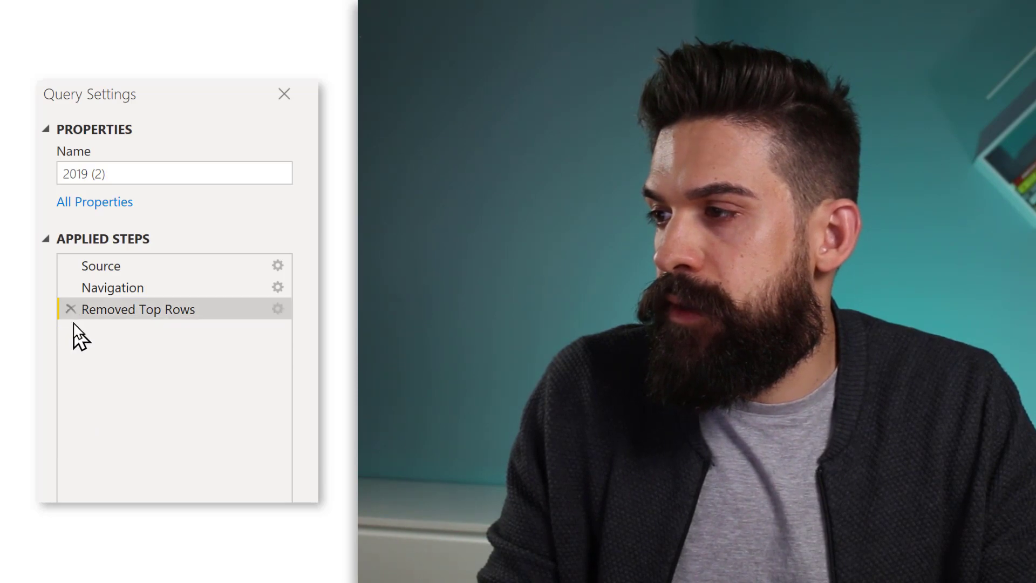
click(70, 309)
click(71, 287)
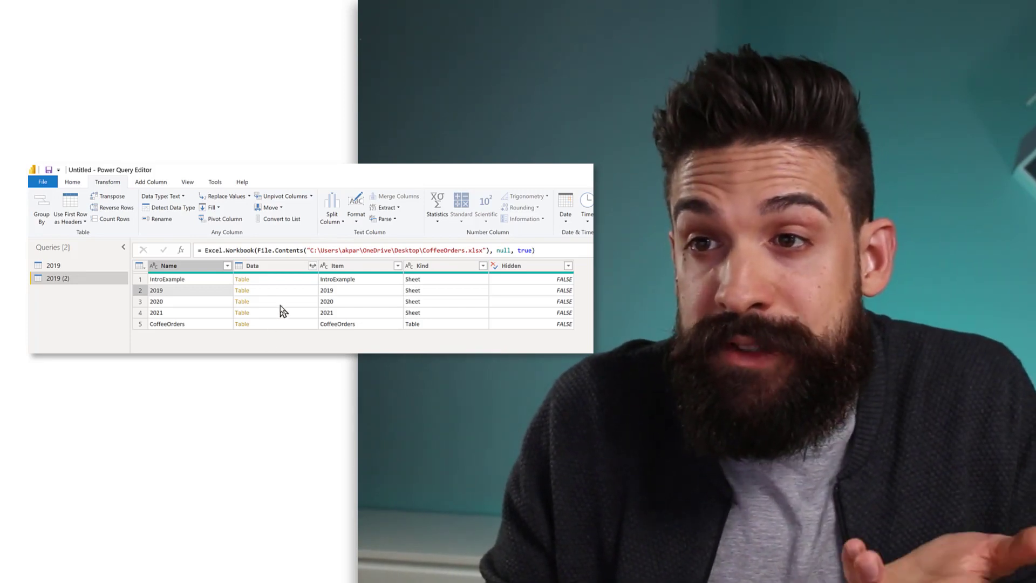
Preview the 2019 and 2021 sheet tables, then rename the 2019 (2) query to CombinedData
click(282, 293)
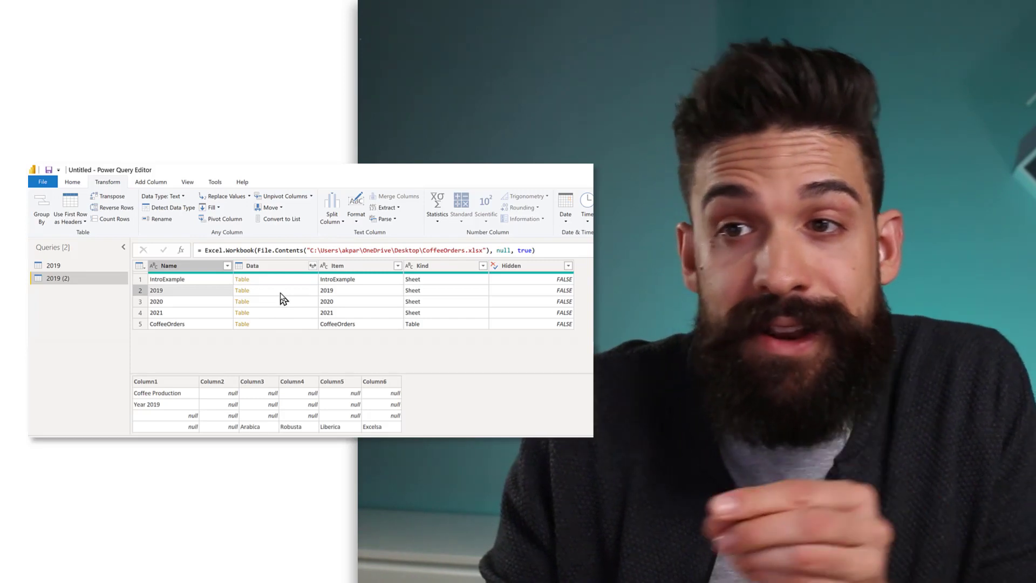
click(281, 294)
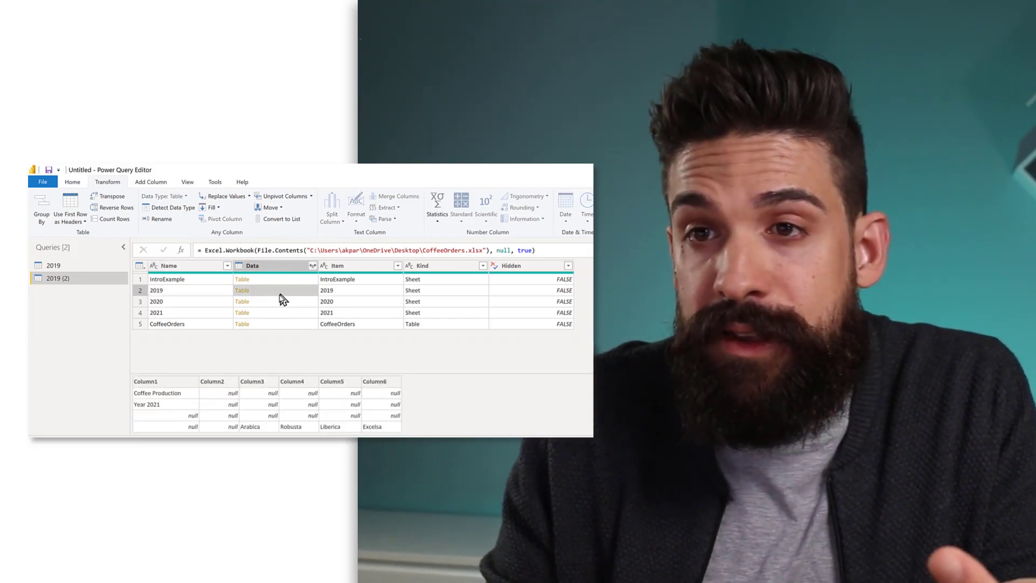
click(275, 314)
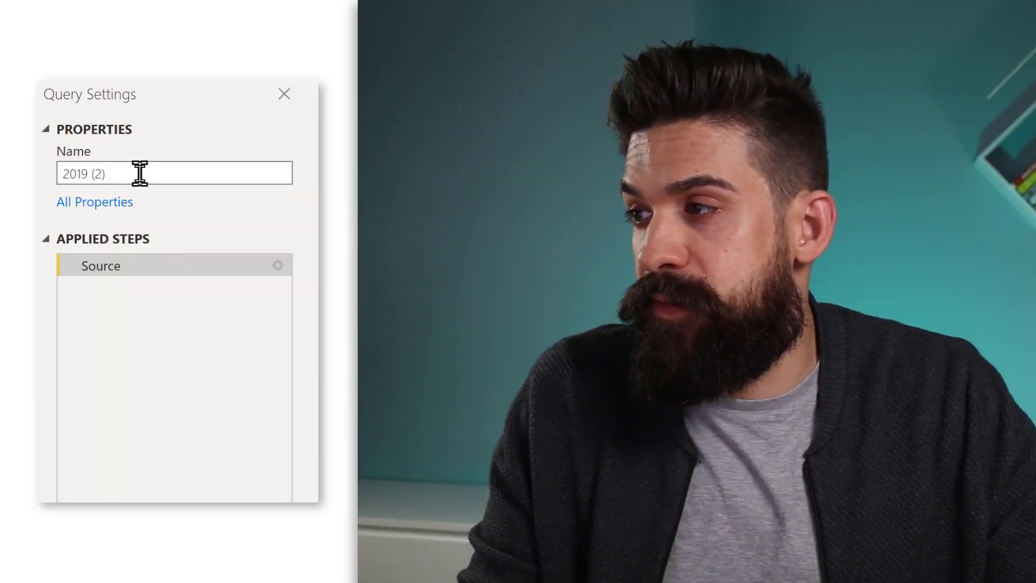
click(140, 173)
text(CombinedData)
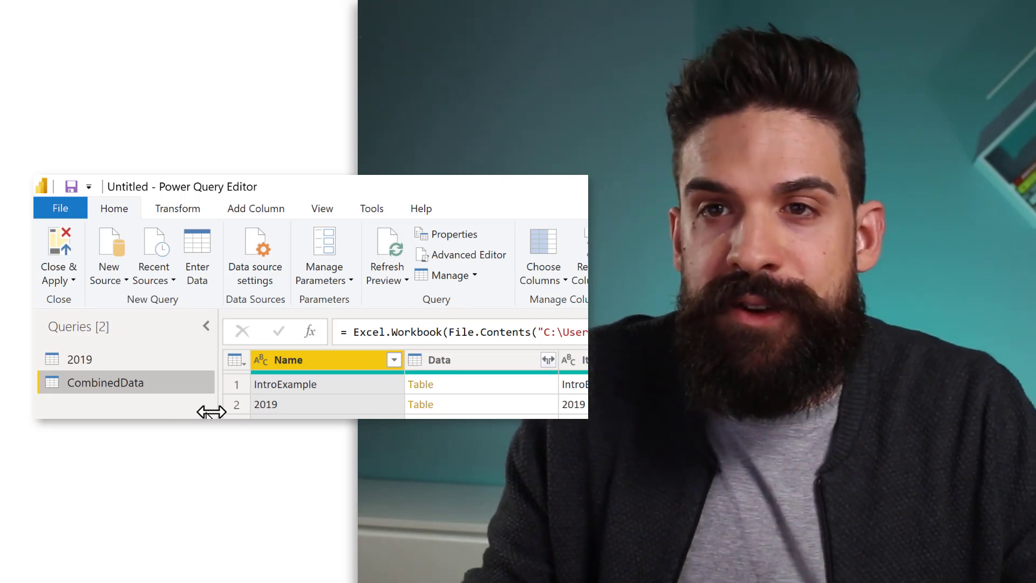
Open the 2019 query in the Advanced Editor and delete its Source and 2019_Sheet lines
click(155, 361)
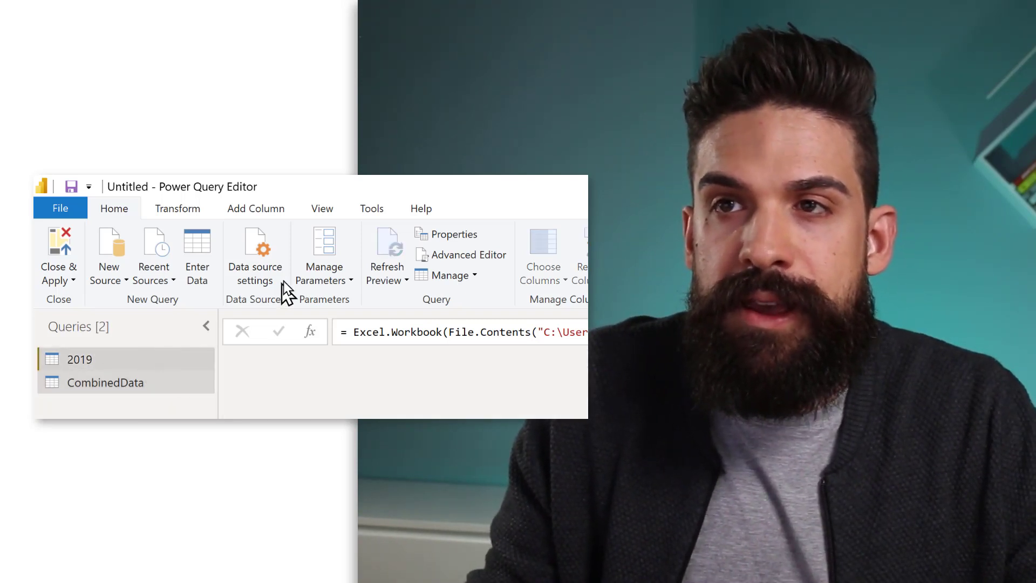
click(324, 210)
click(555, 260)
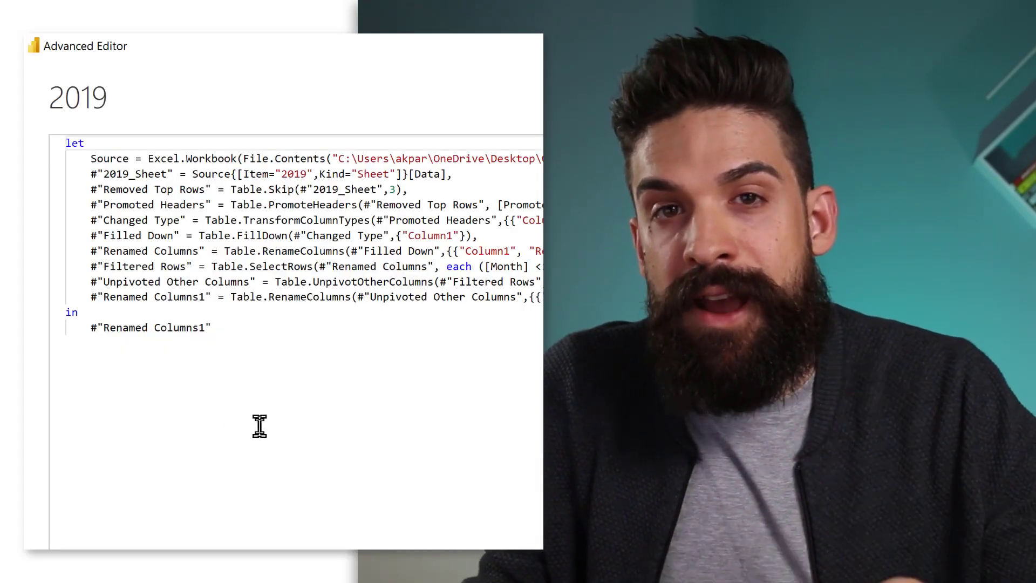
drag(472, 174, 47, 160)
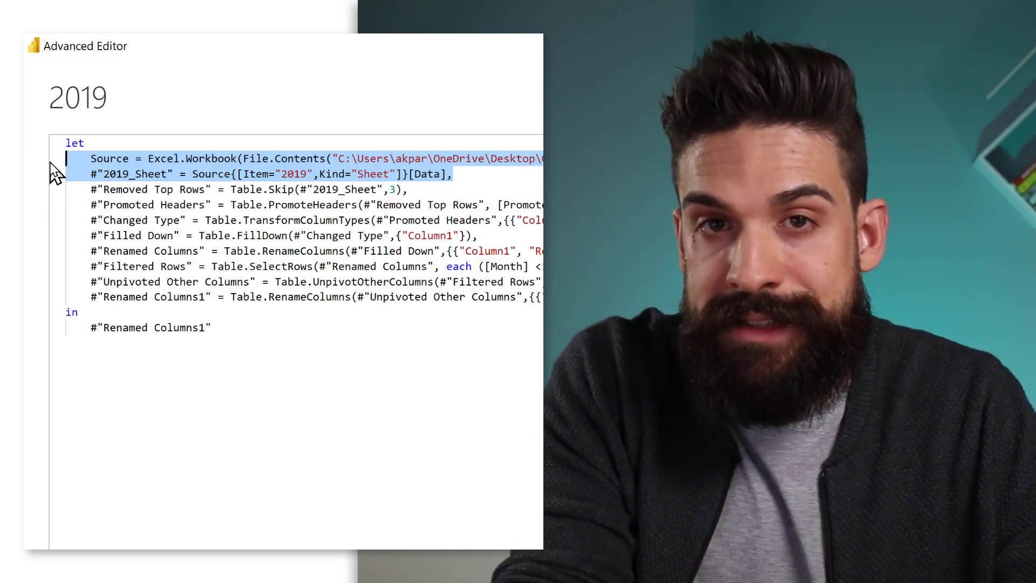
key(Delete)
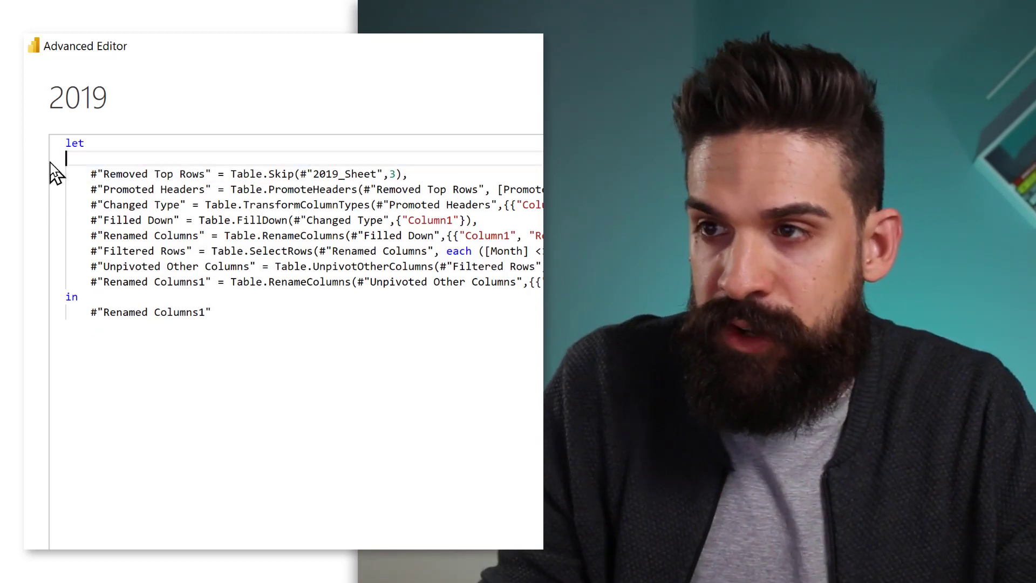
key(Delete)
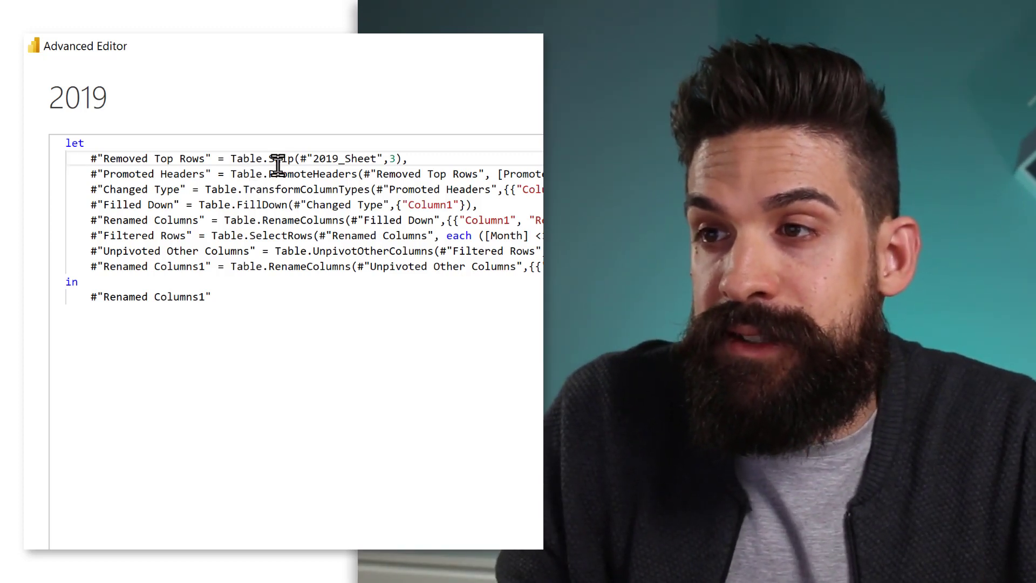
Replace the 2019_Sheet reference in Table.Skip with sheetname and add (sheetname) => above let
drag(300, 158, 381, 159)
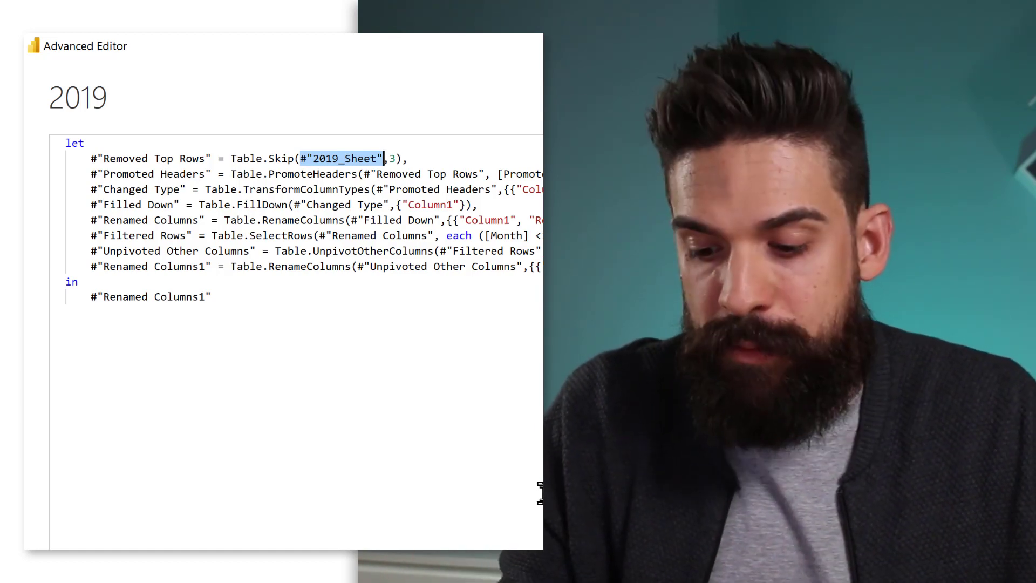
key(BackSpace)
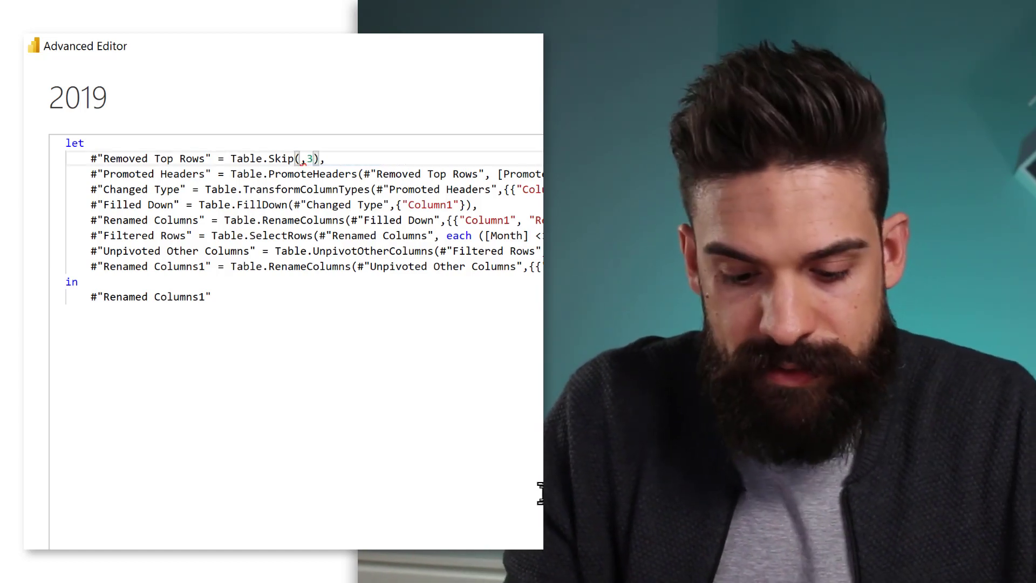
text(sheetname)
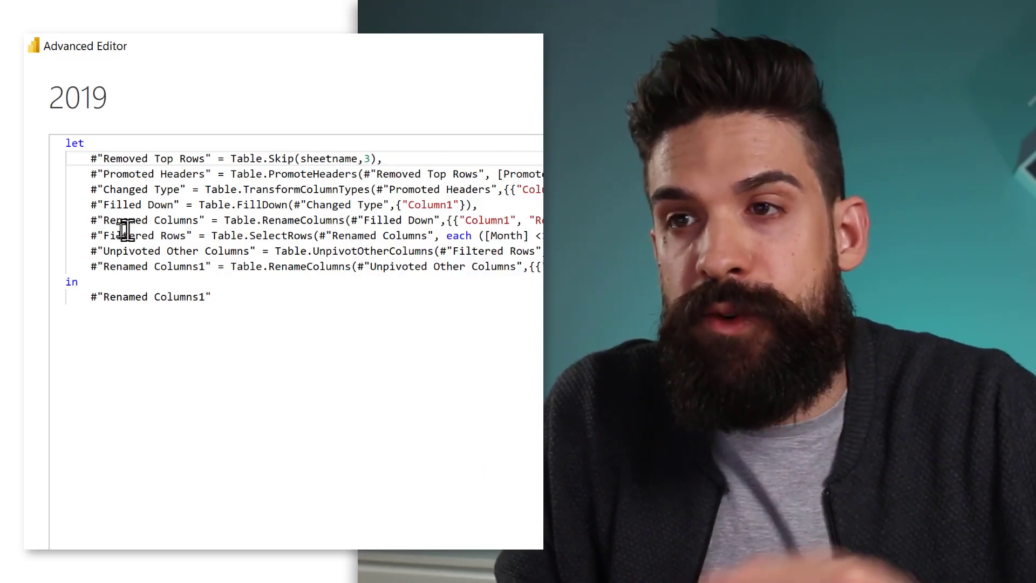
click(78, 144)
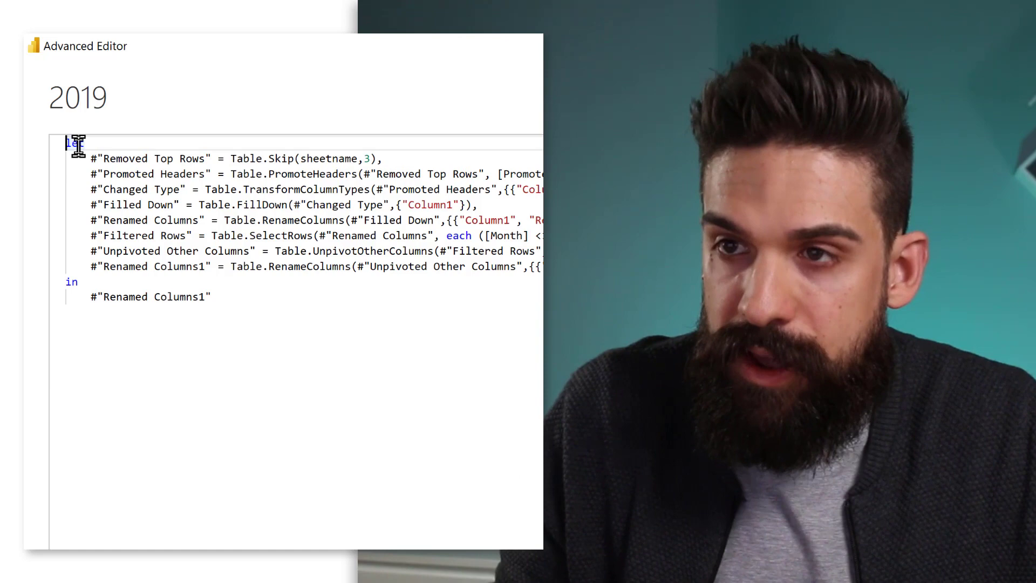
key(Return)
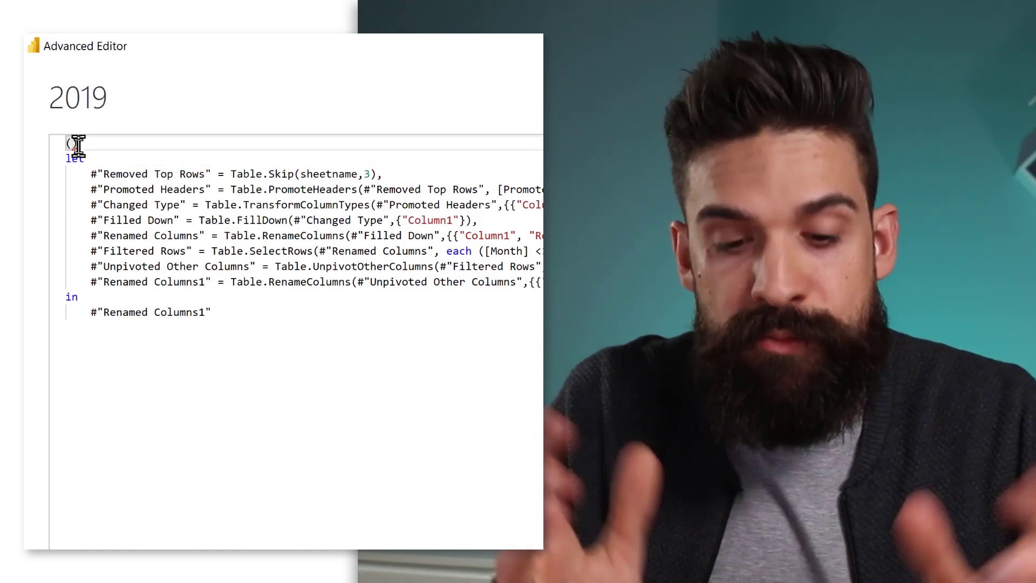
text((sheetname))
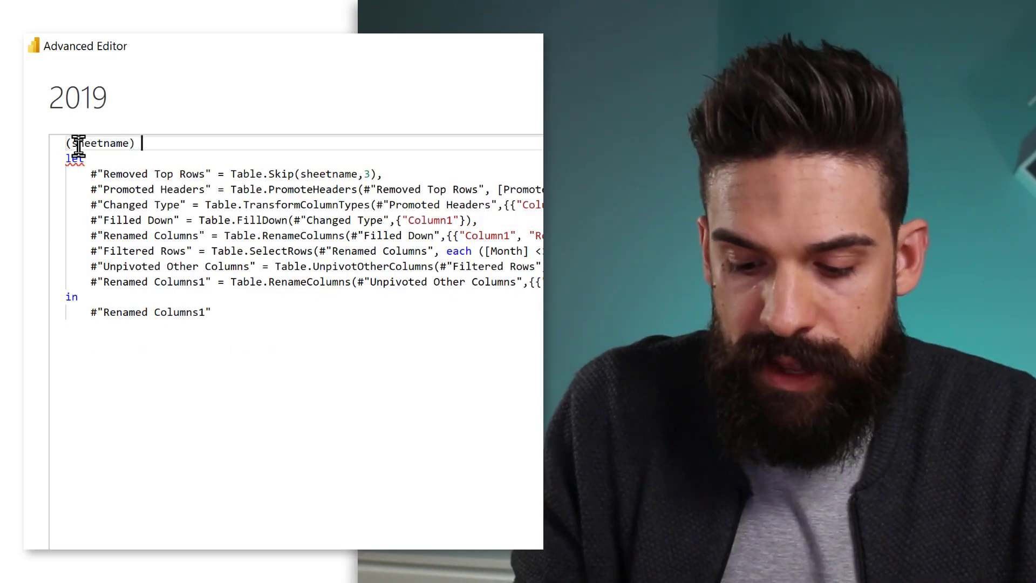
text( =>)
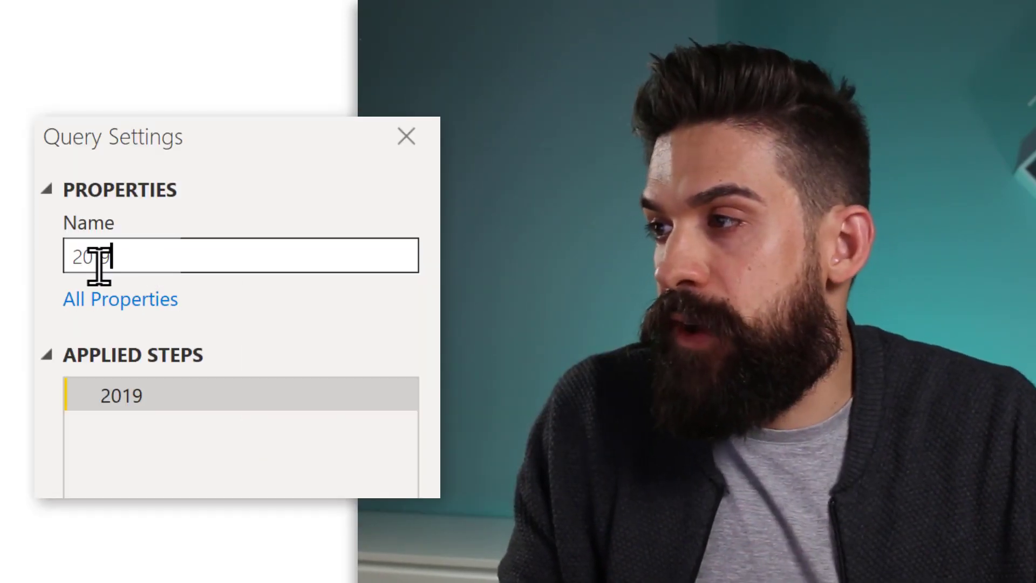
Rename the 2019 function query to Transform Sheet
double_click(100, 260)
text(Tran)
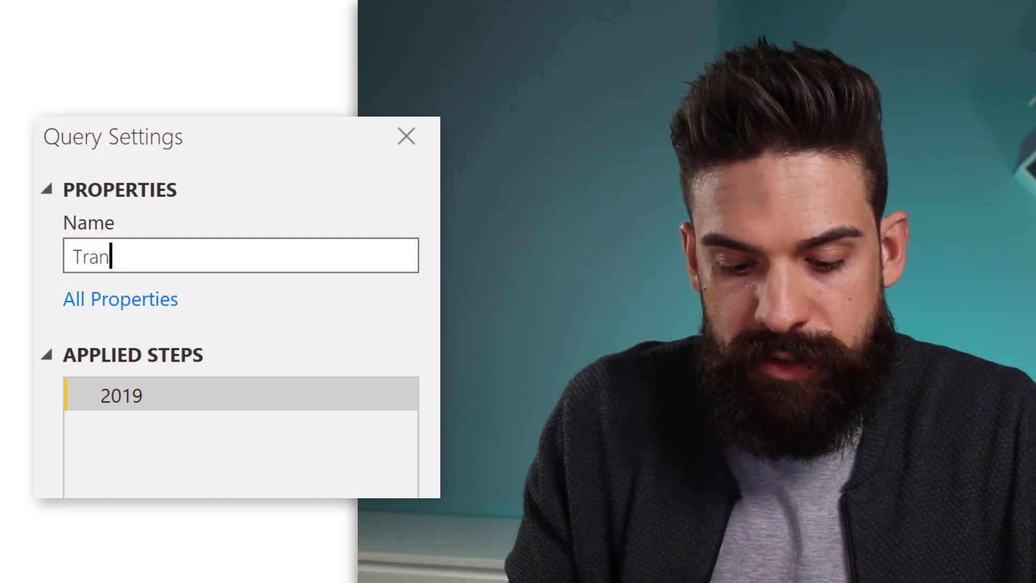
text(sform Sheet)
key(Return)
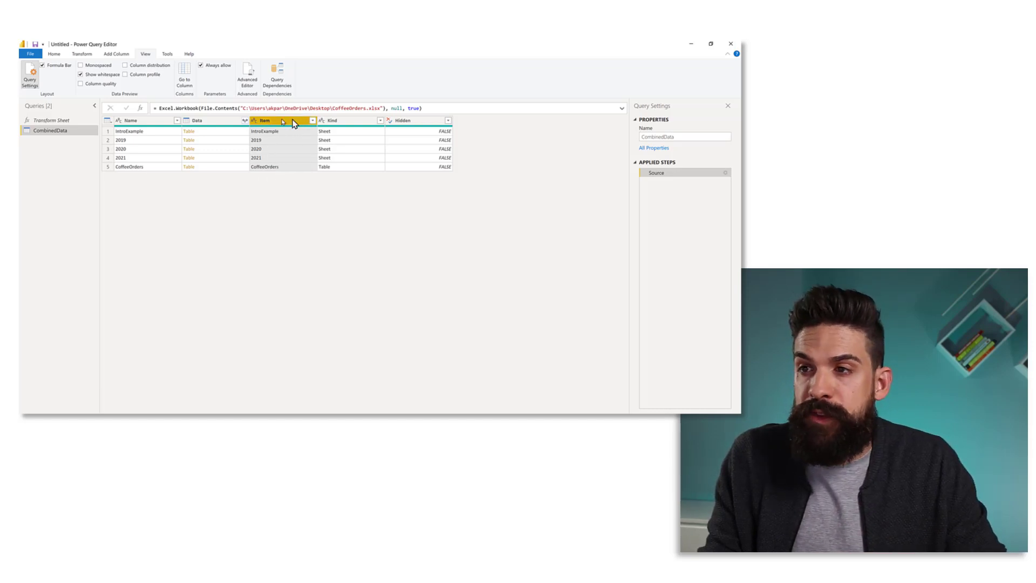
Filter CombinedData's Item column to values beginning with 20, then preview the 2019 sheet's table
click(312, 121)
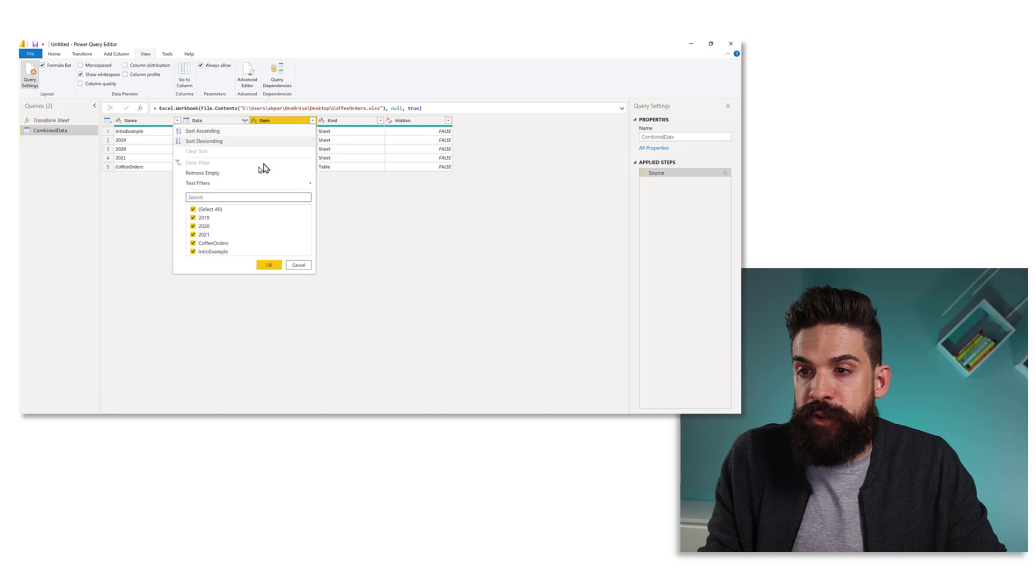
mouse_move(255, 185)
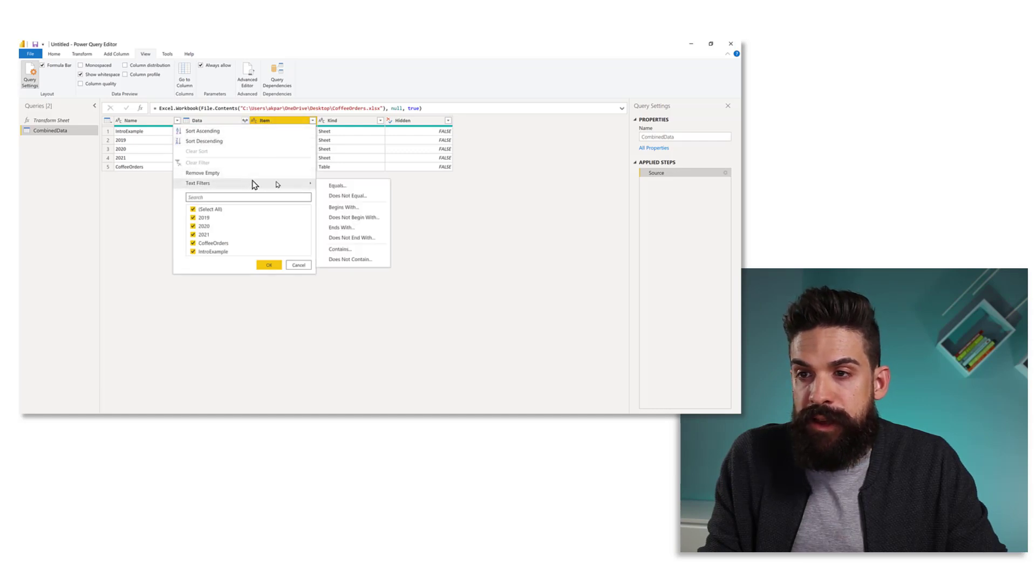
click(347, 208)
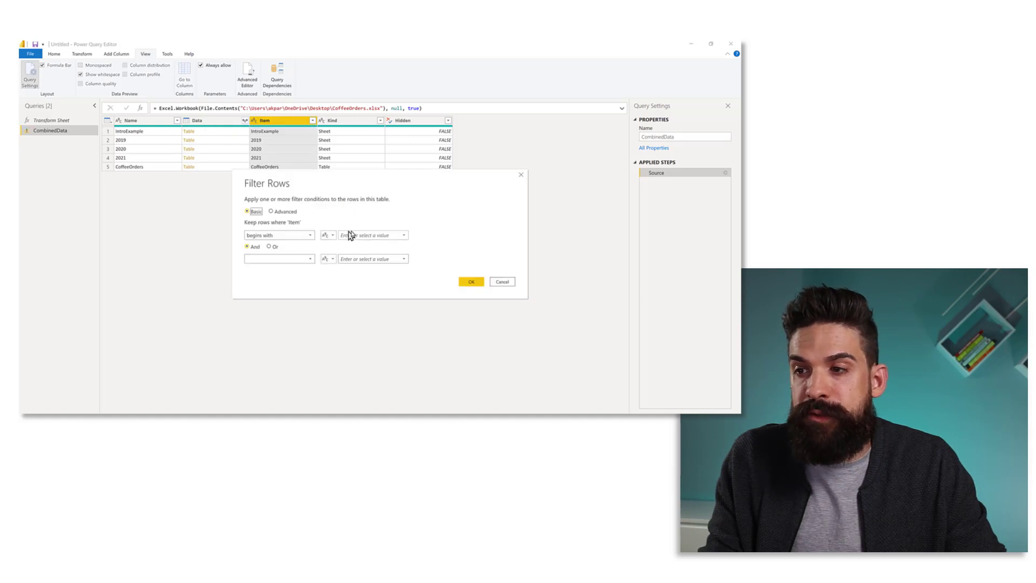
text(20)
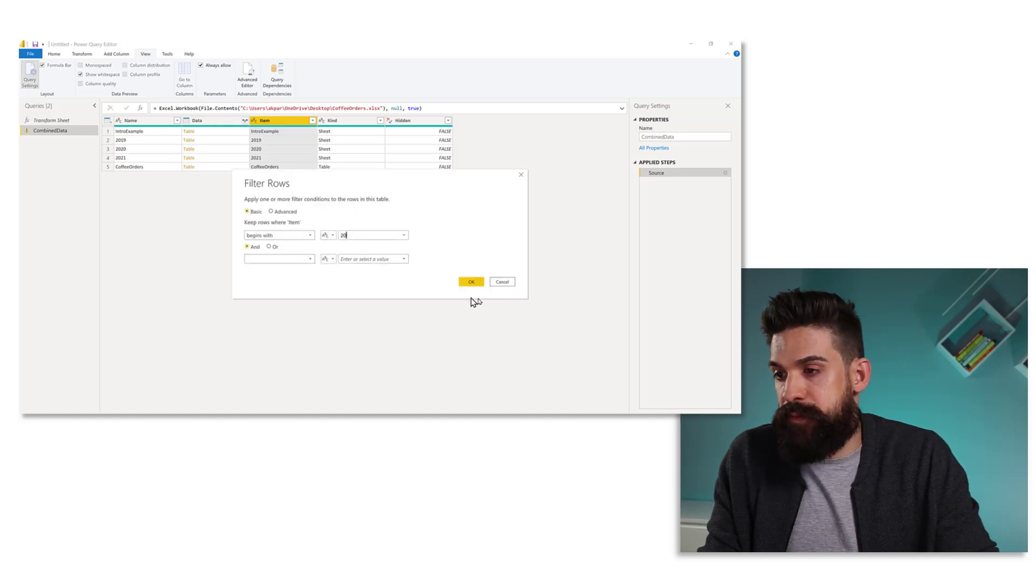
click(471, 282)
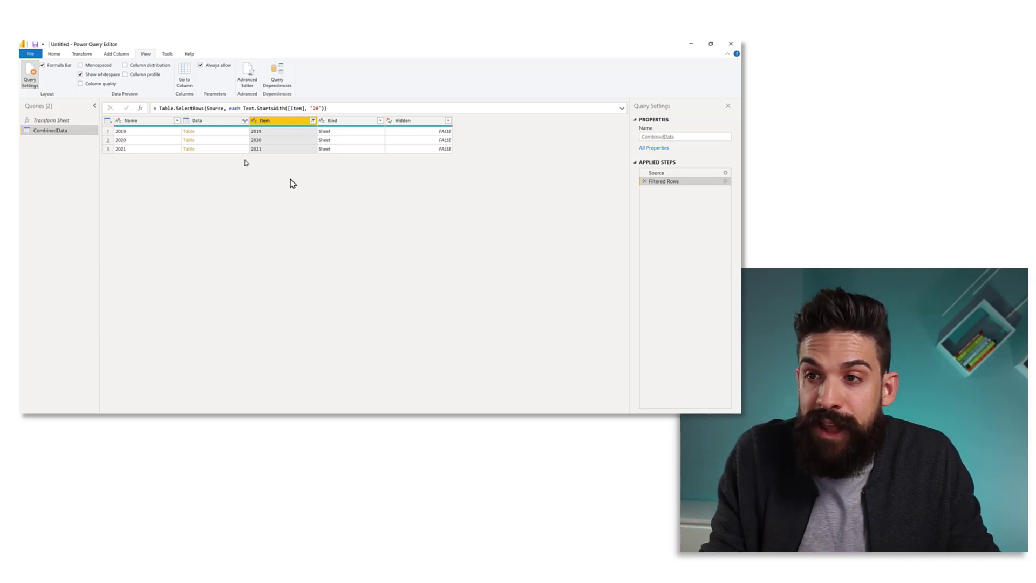
click(230, 132)
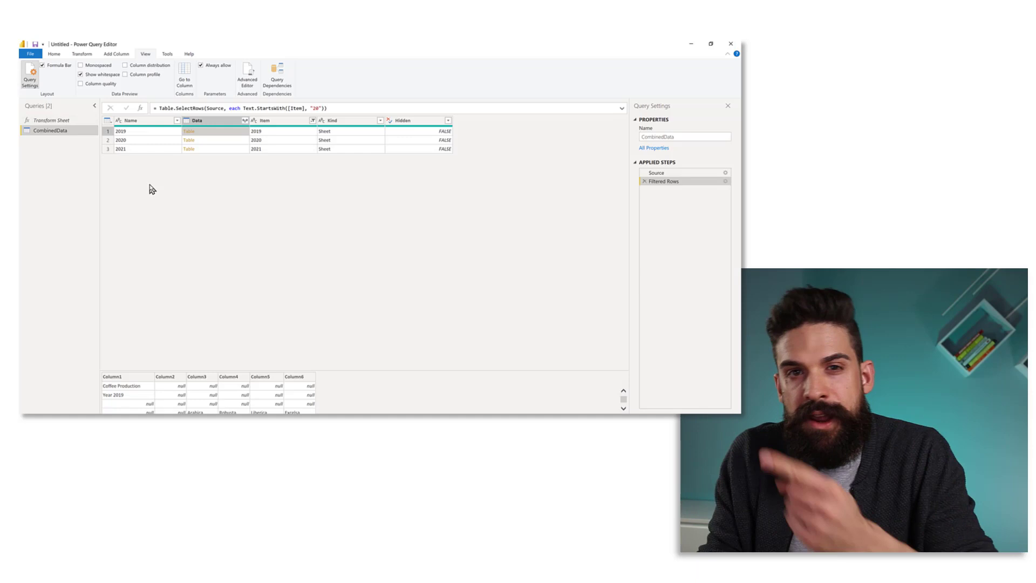
Invoke Transform Sheet on each row's Data table as a new column named 'Transformed Data'
click(117, 54)
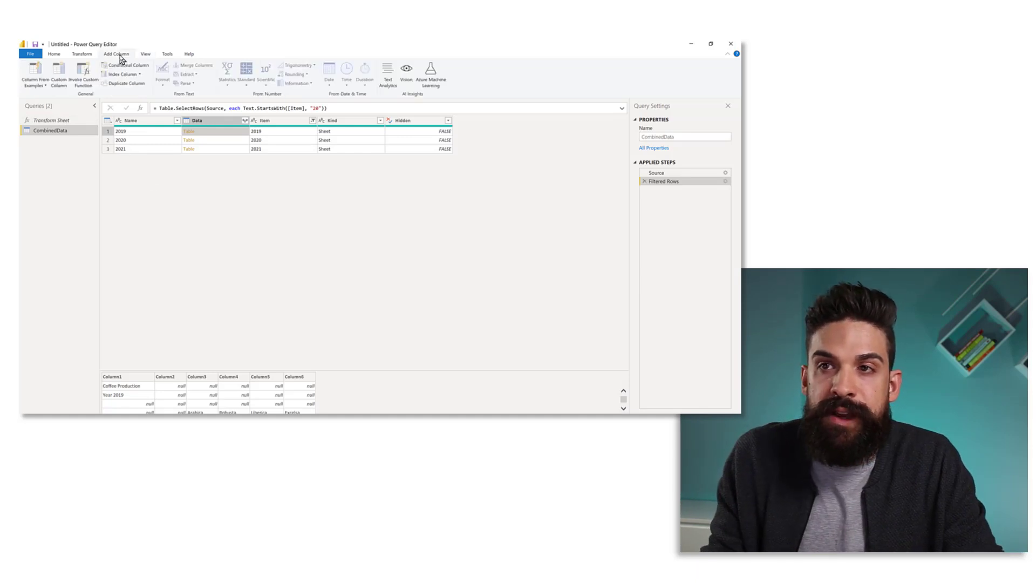
click(82, 79)
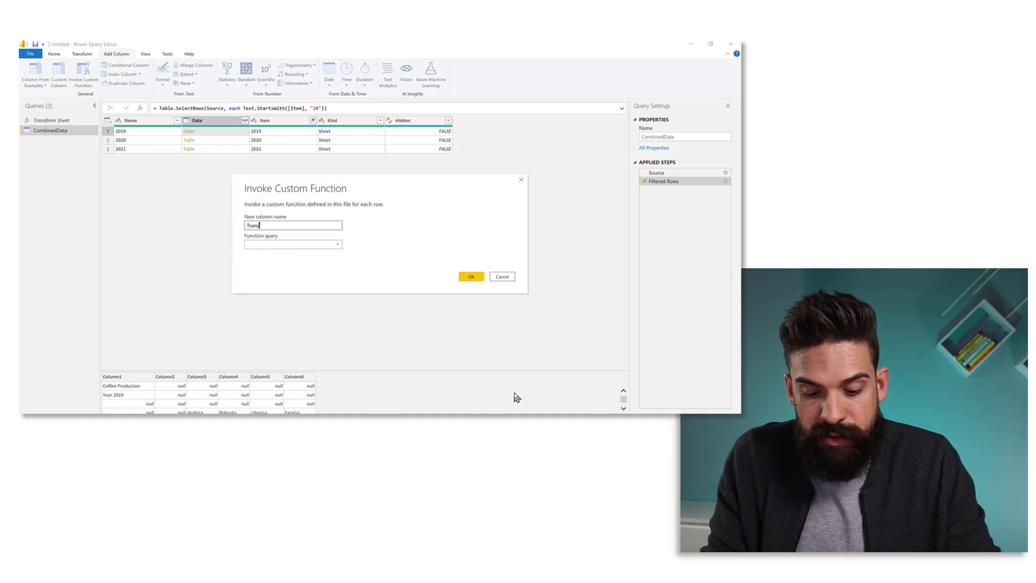
text(Transformed Data)
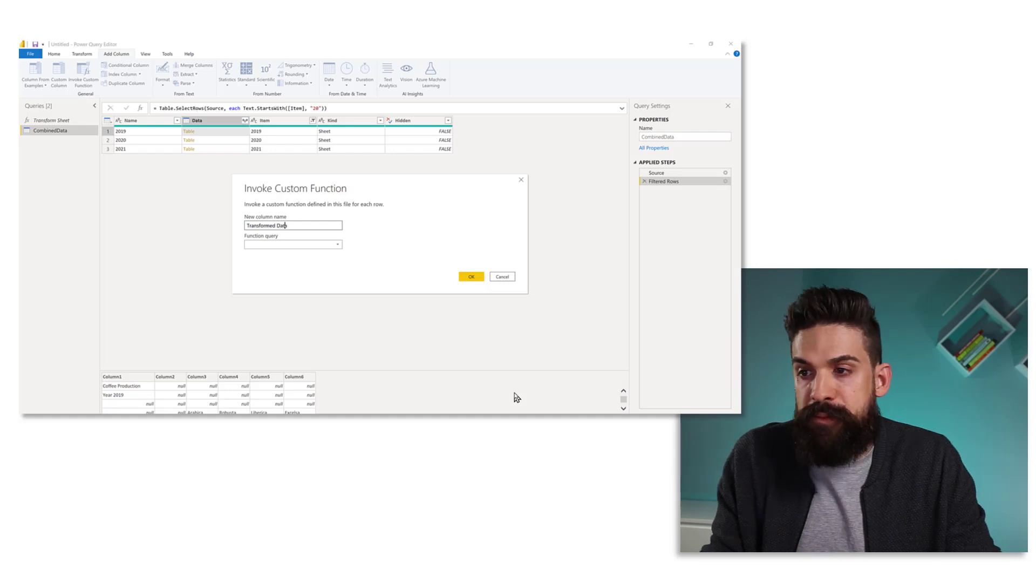
click(326, 245)
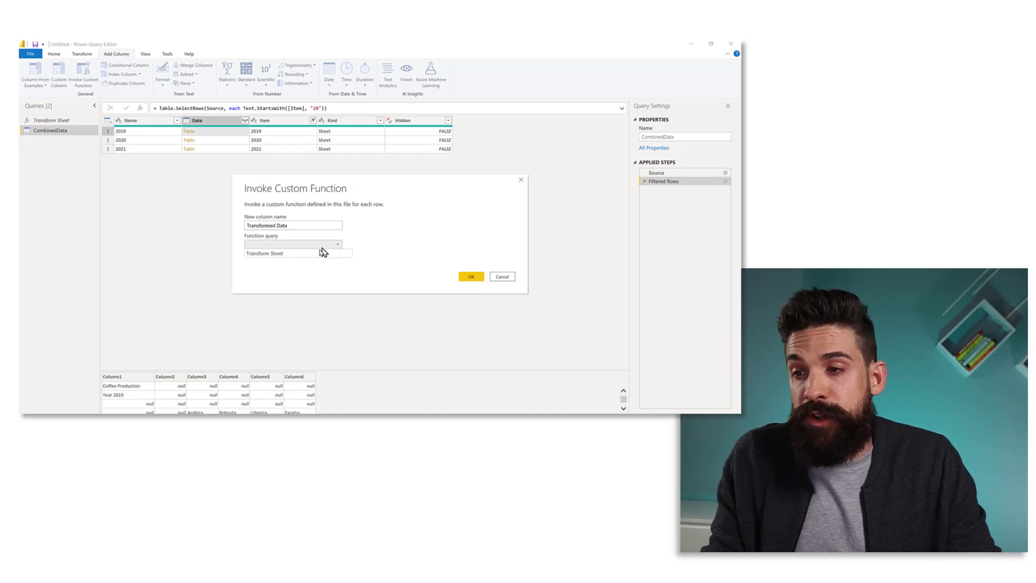
click(322, 254)
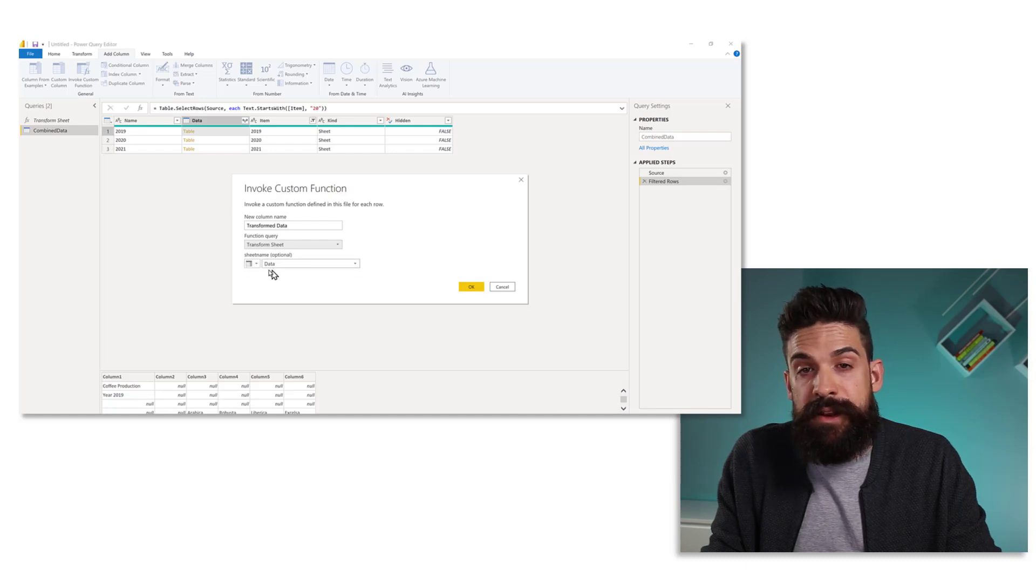
click(303, 264)
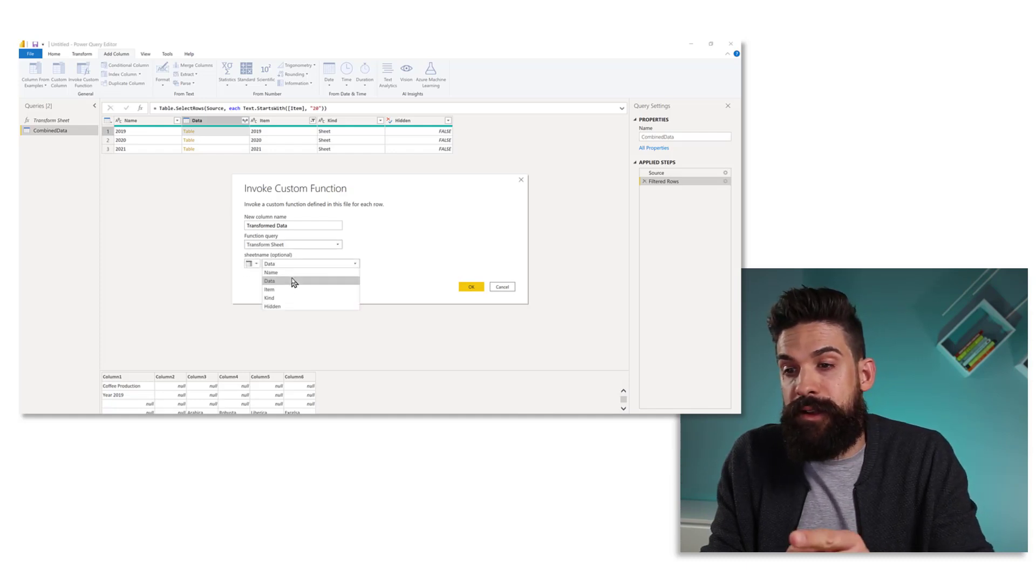
click(295, 280)
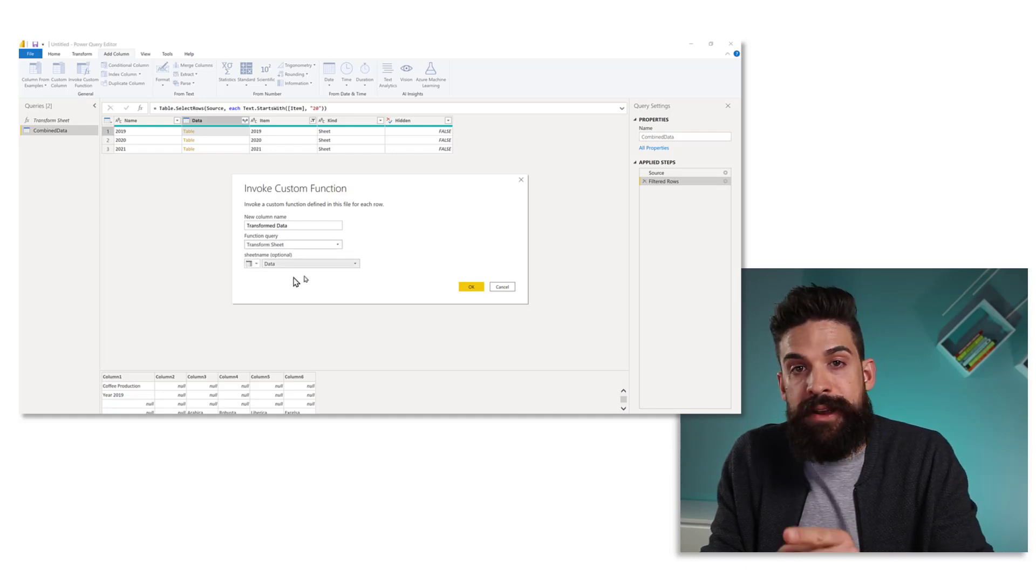
click(462, 290)
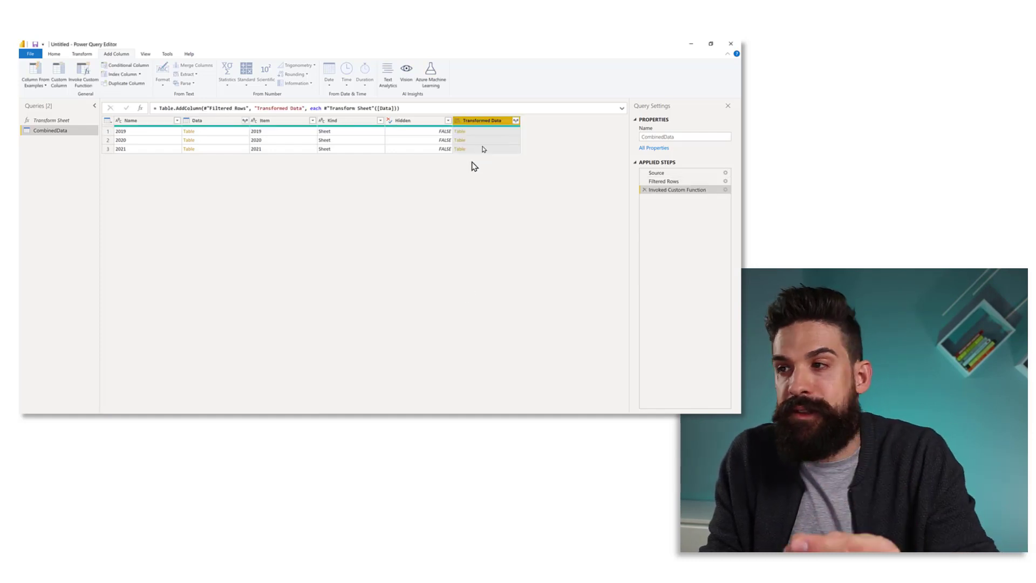
Preview the transformed tables for the 2019, 2020 and 2021 sheets
click(485, 132)
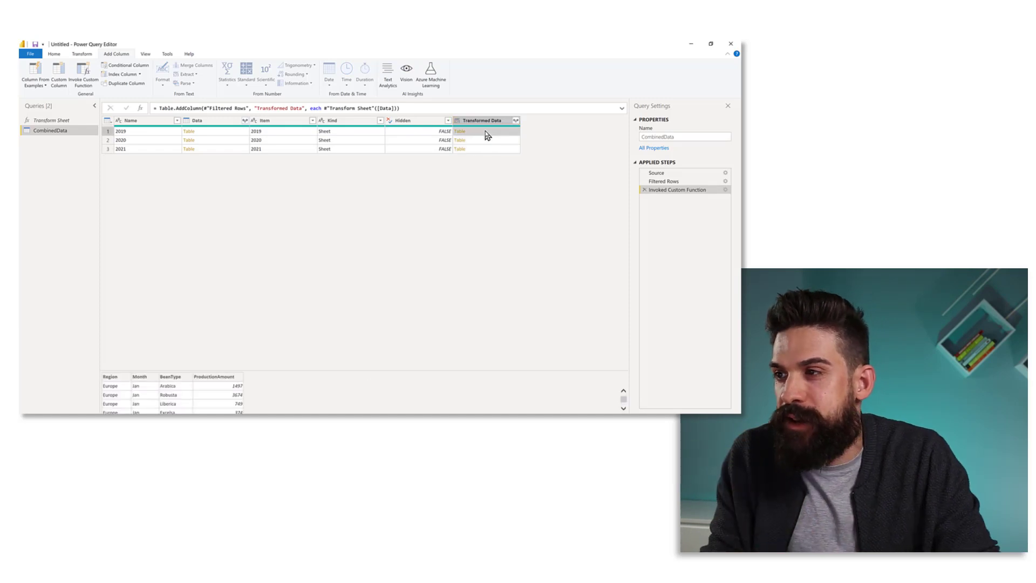
drag(292, 370, 309, 218)
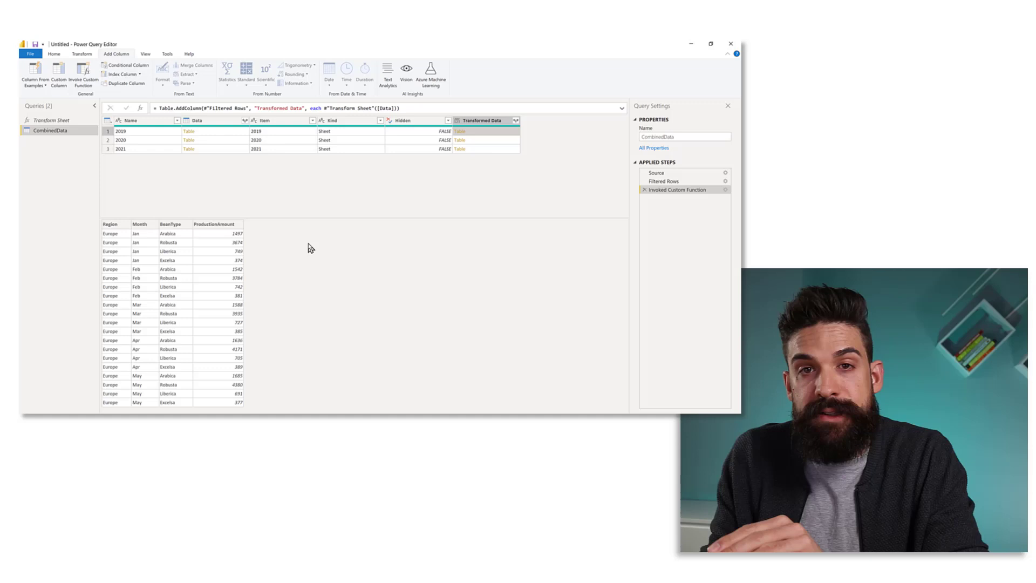
click(483, 141)
click(480, 150)
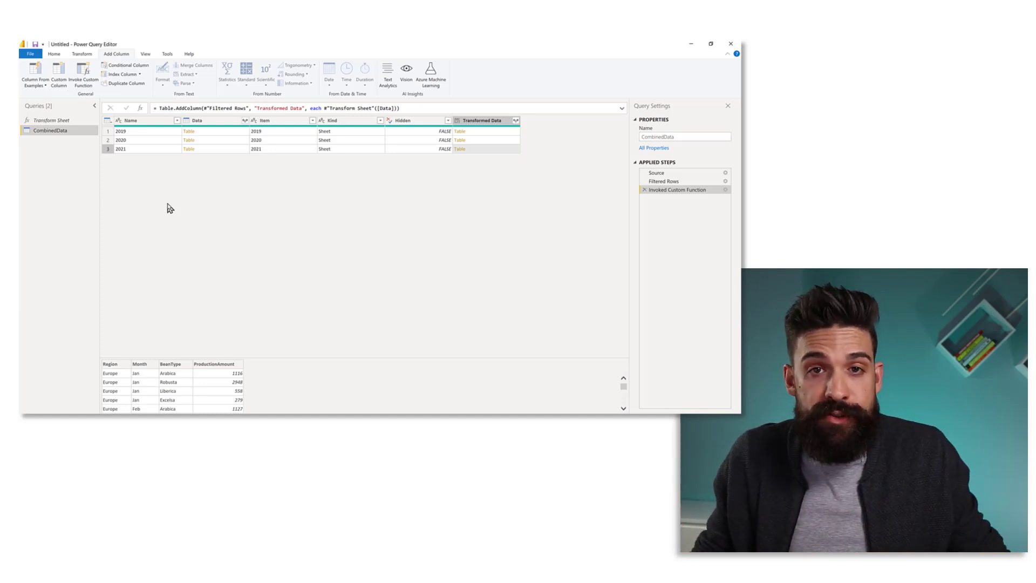
Keep only the Name and Transformed Data columns, removing all others
click(146, 121)
ctrl+click(481, 122)
right_click(480, 126)
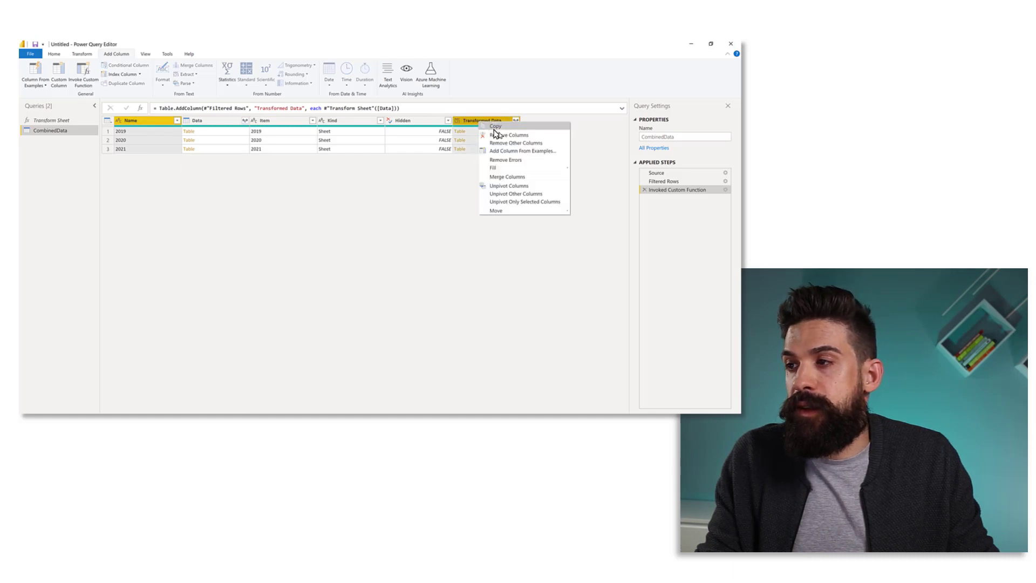
click(494, 140)
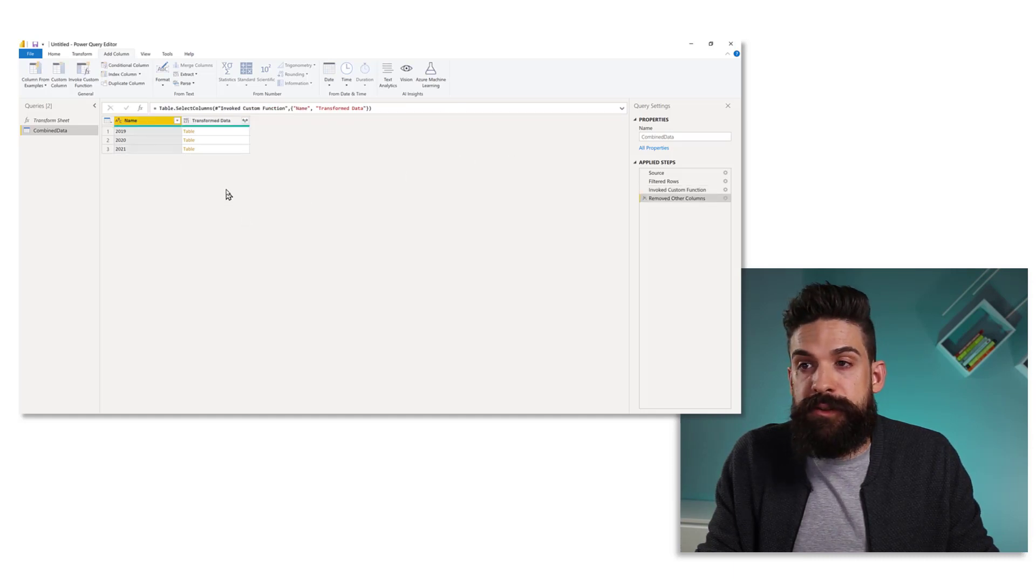
Expand Transformed Data into its four columns without the original column name prefix, then check Name's years
click(234, 122)
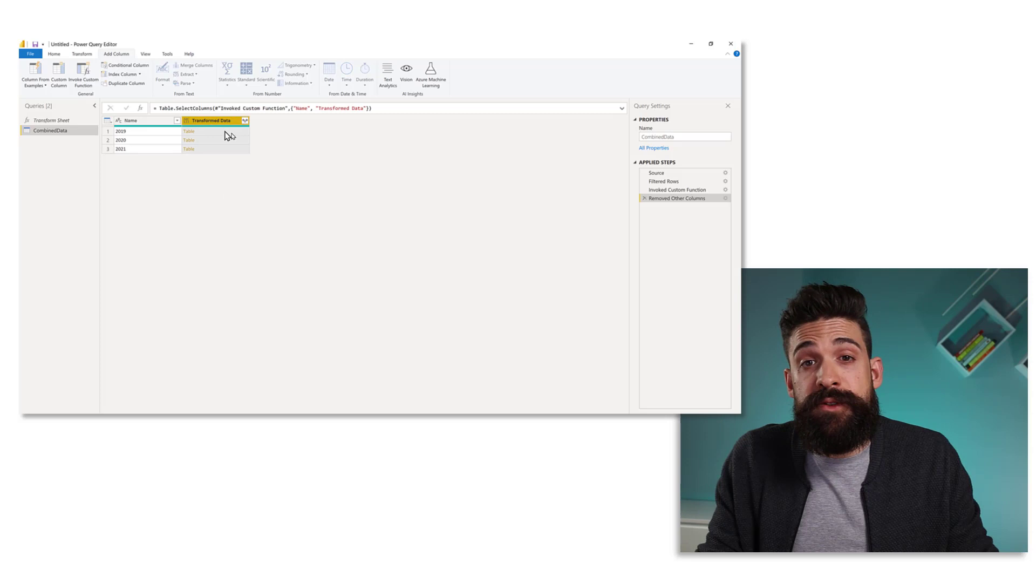
click(245, 121)
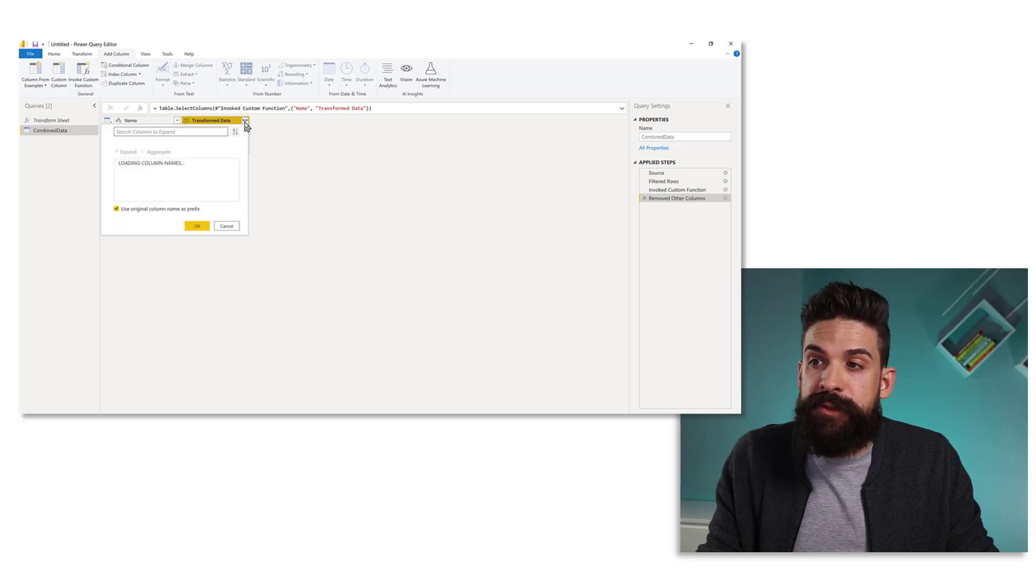
click(153, 210)
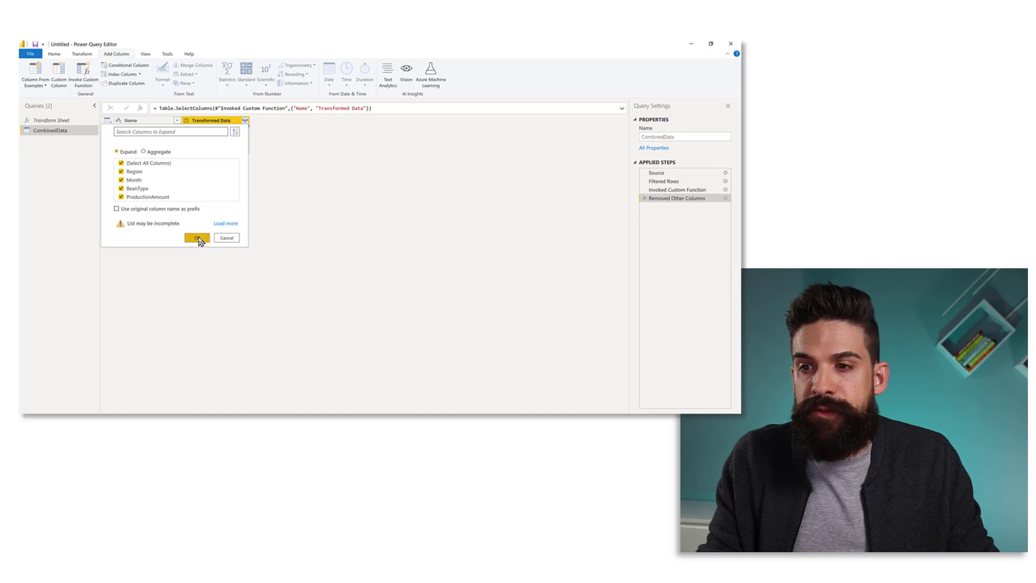
click(197, 238)
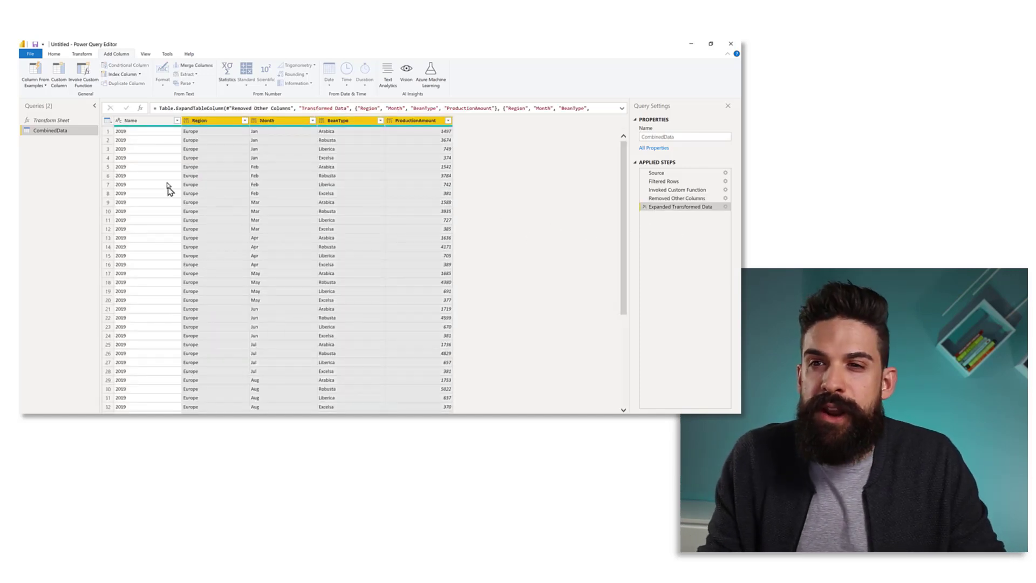
click(151, 121)
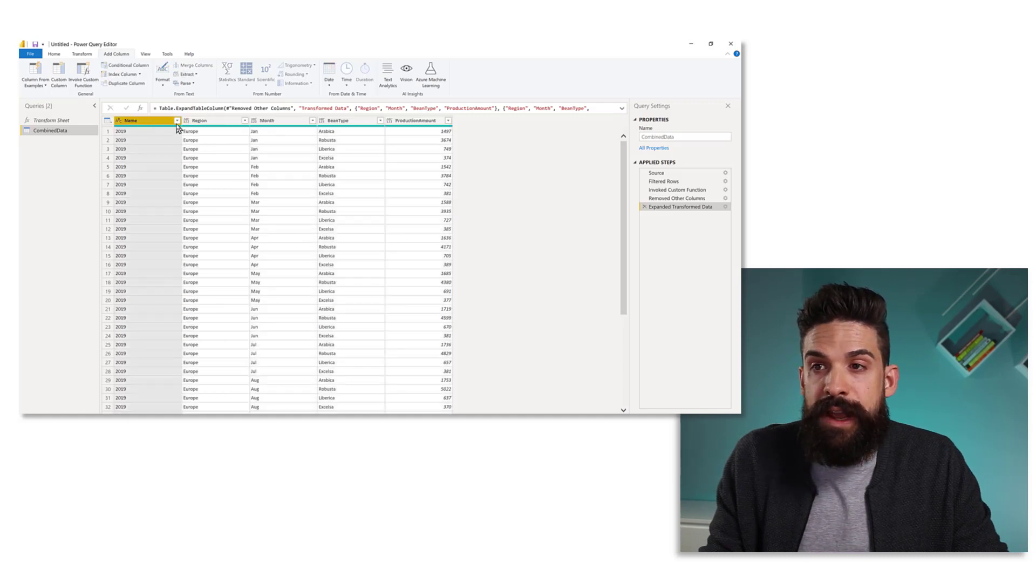
click(177, 121)
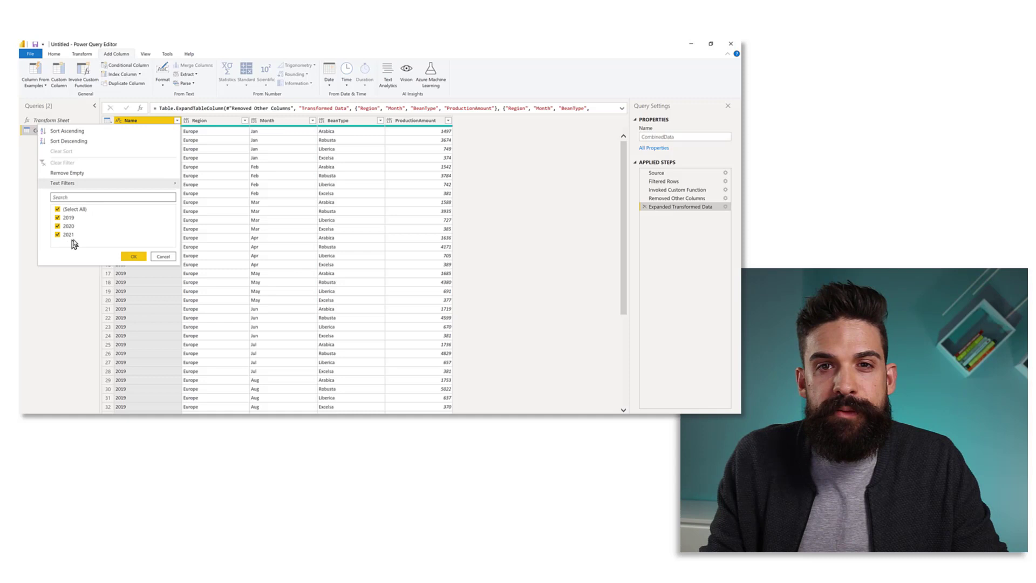
Merge Month and Name with a Space separator into a new column named 'Date'
click(133, 256)
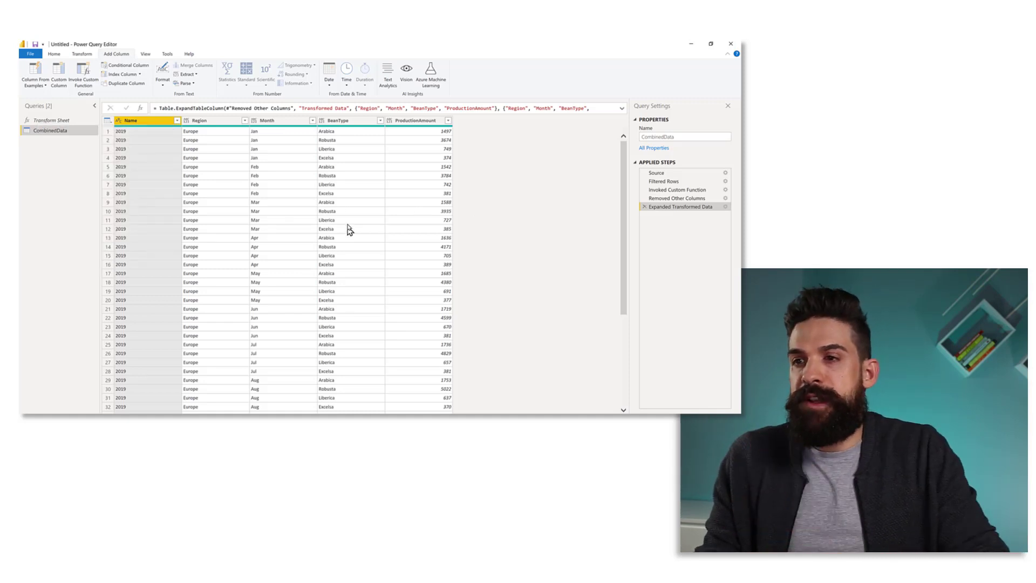
click(292, 123)
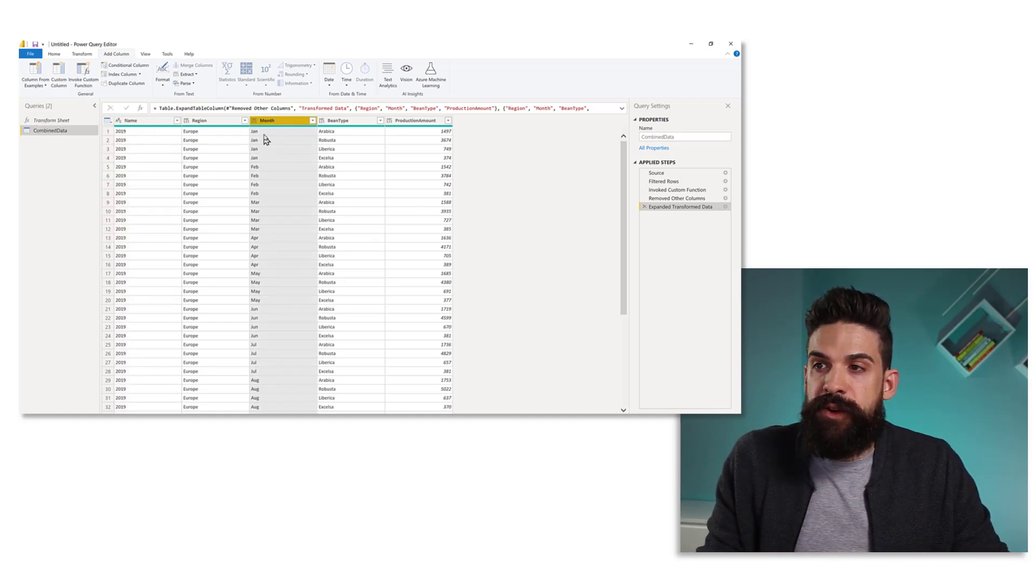
ctrl+click(135, 123)
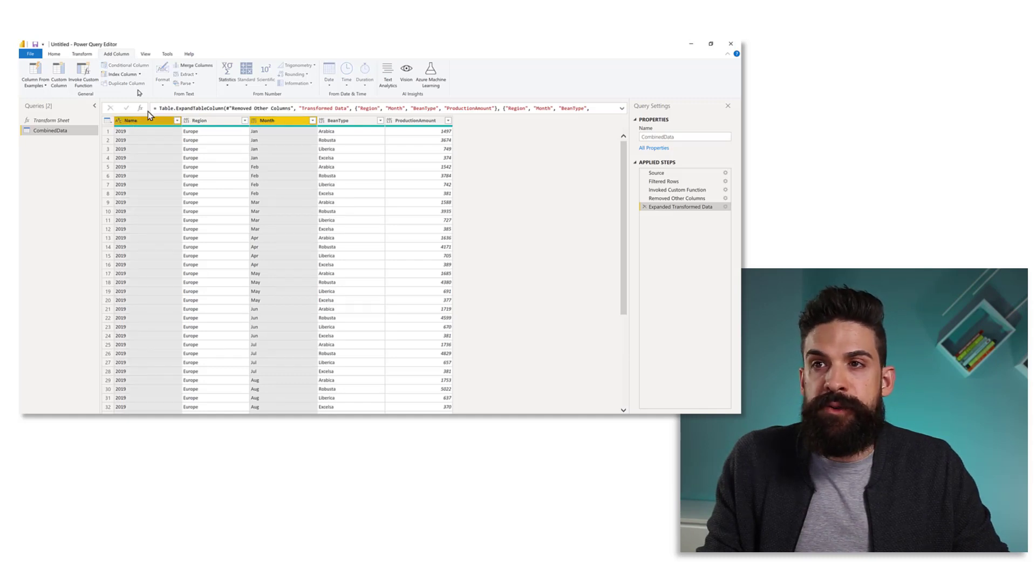
click(82, 55)
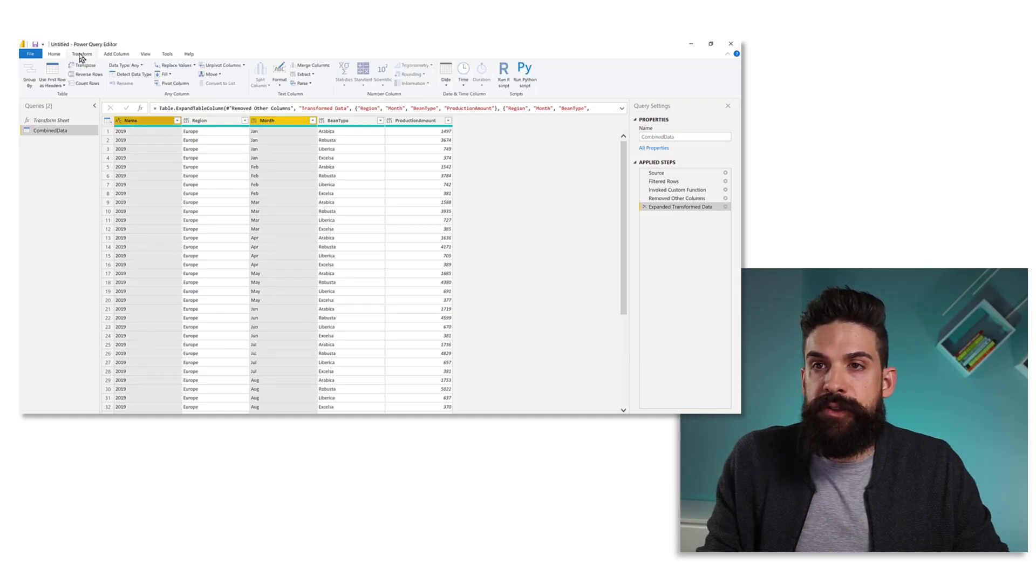
click(315, 67)
click(281, 230)
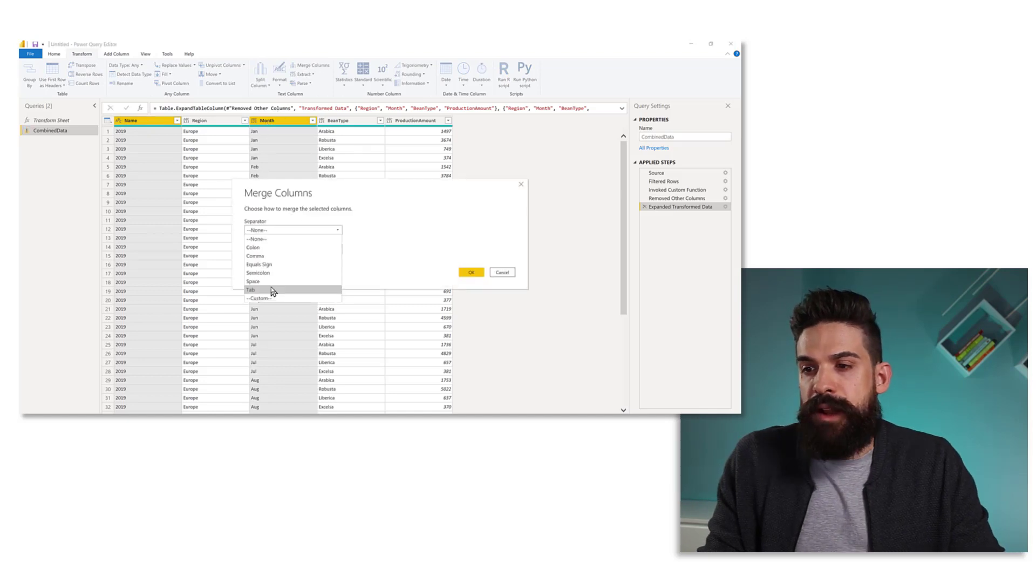
click(269, 281)
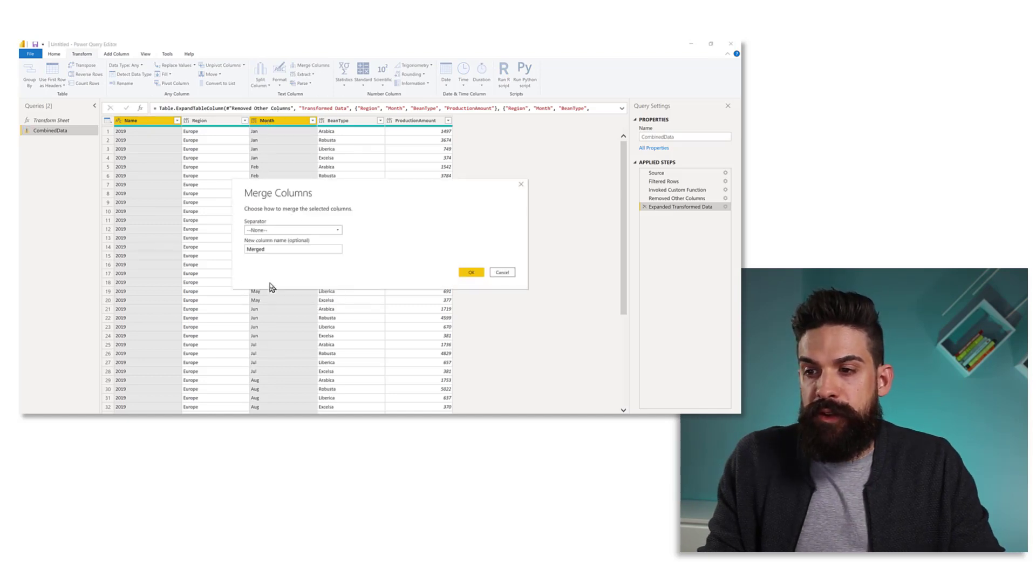
double_click(279, 249)
text(Da)
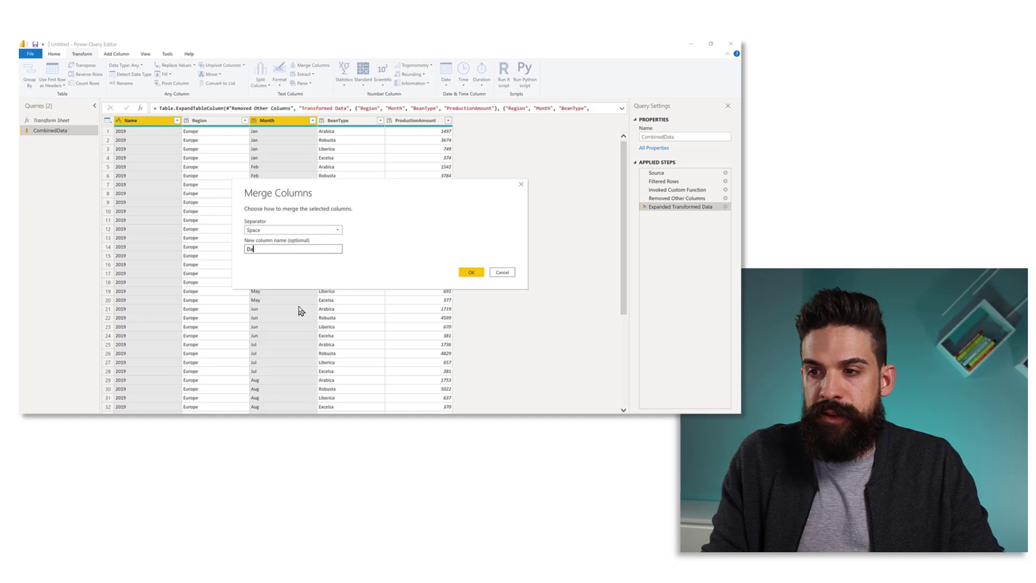
text(te)
click(470, 273)
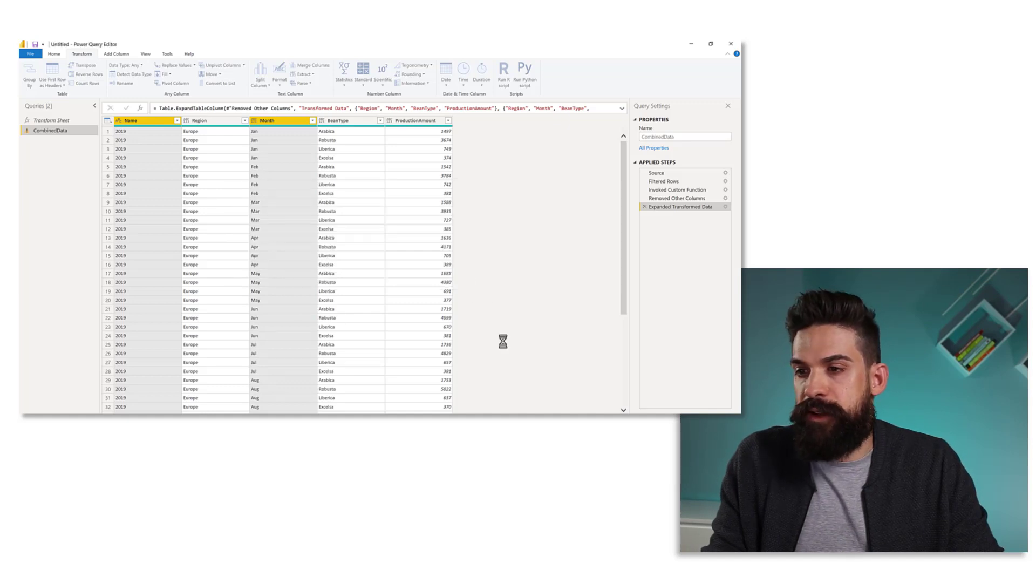
Detect data types for Date, Region, BeanType and ProductionAmount together
click(145, 122)
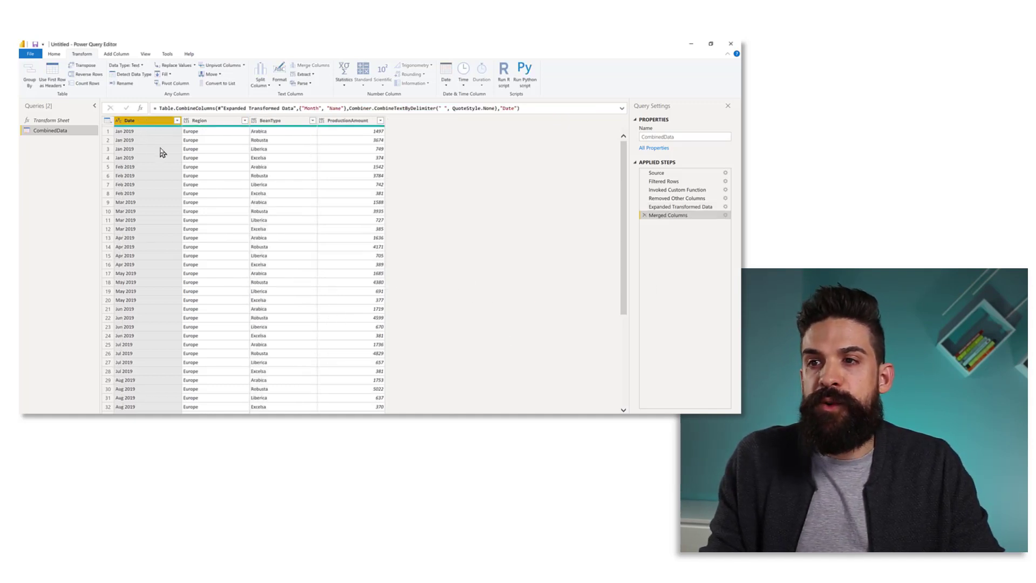
shift+click(365, 122)
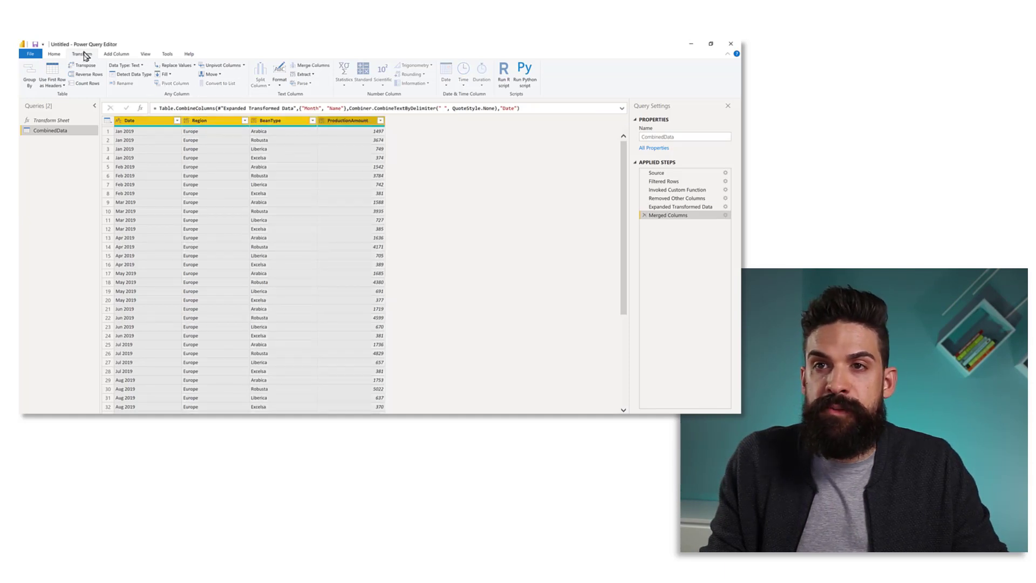
click(124, 76)
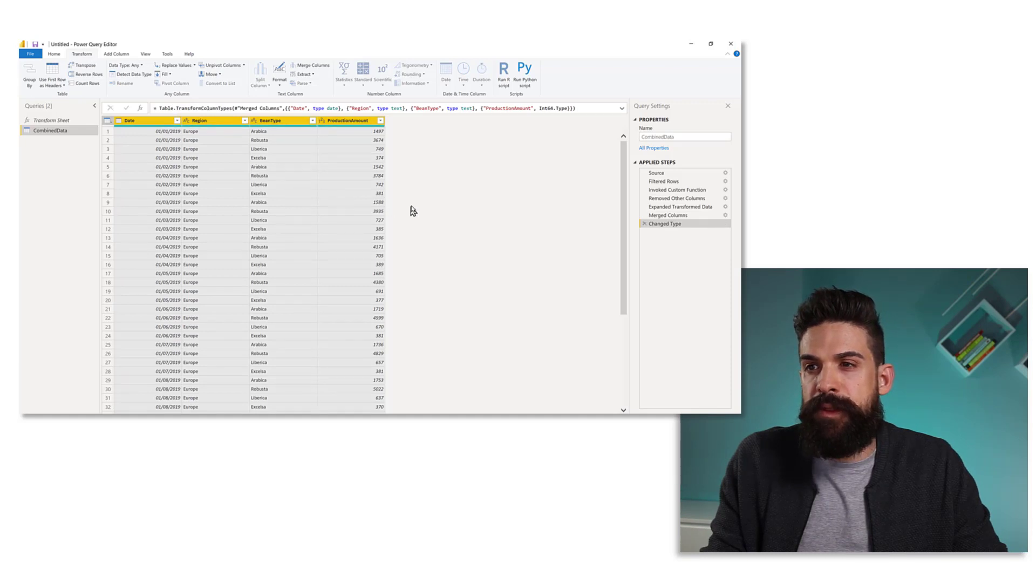
click(151, 162)
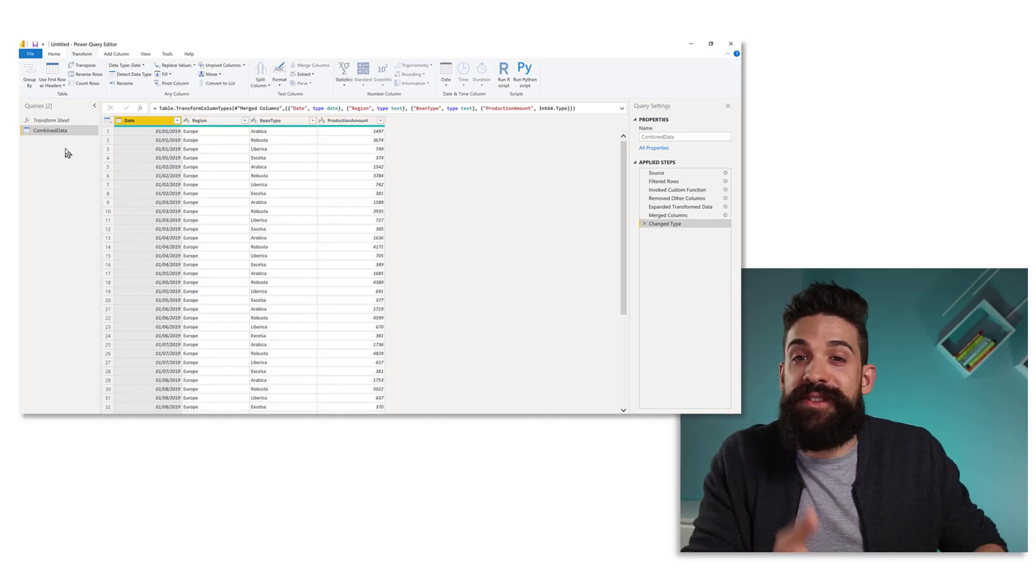